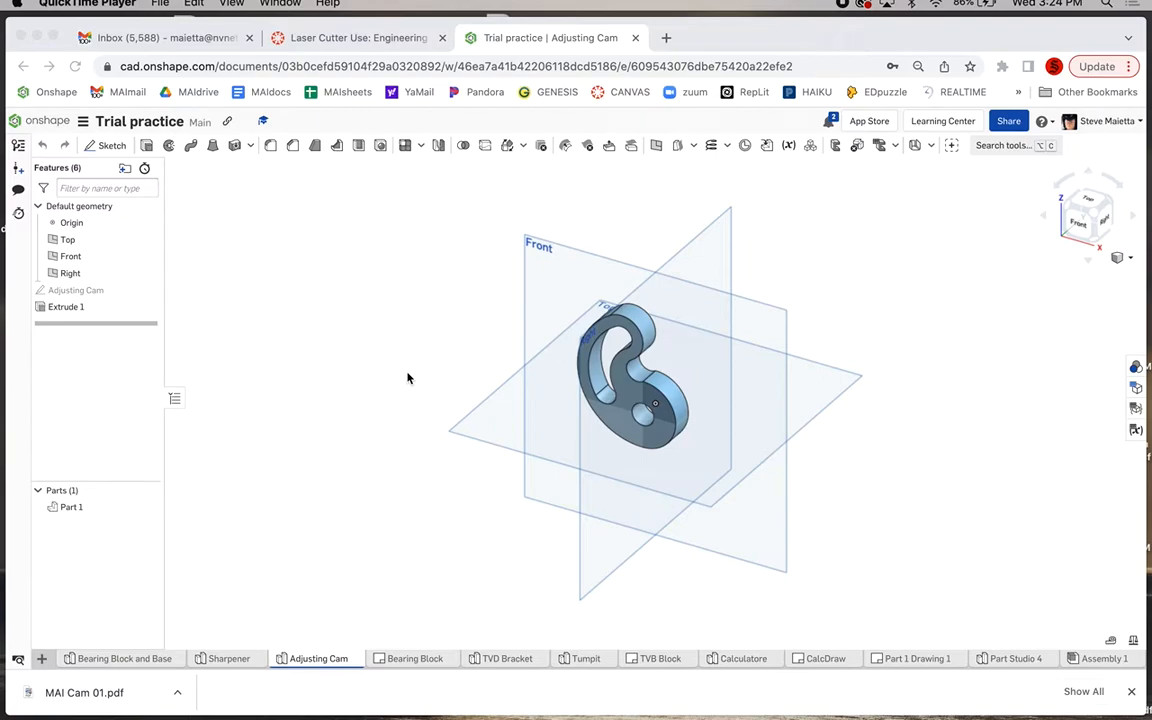
Step: Hide the default Top, Front and Right planes around the cam part
{"action": "mouse_move", "coordinate": [407, 378]}
{"action": "right_mouse_down"}
{"action": "mouse_move", "coordinate": [468, 445]}
{"action": "mouse_move", "coordinate": [445, 437]}
{"action": "mouse_move", "coordinate": [411, 327]}
{"action": "mouse_move", "coordinate": [429, 337]}
{"action": "mouse_move", "coordinate": [407, 371]}
{"action": "right_mouse_up"}
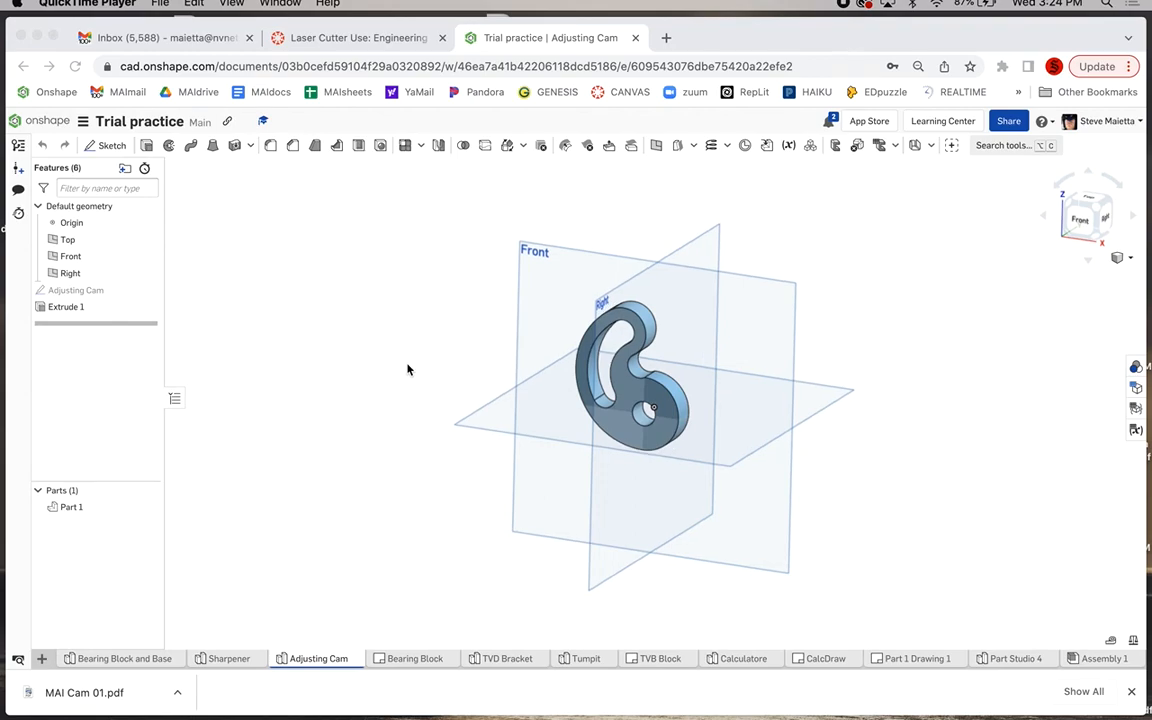
{"action": "left_click", "coordinate": [407, 370]}
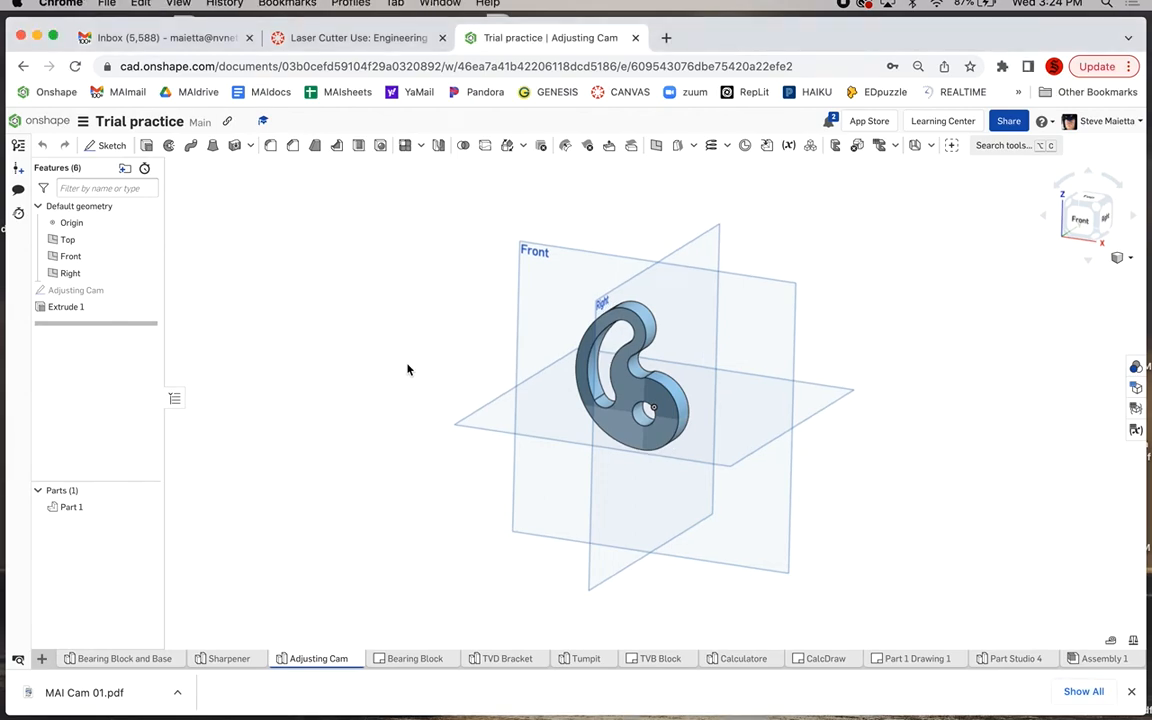
{"action": "key", "text": "p"}
{"action": "right_click_drag", "start_coordinate": [419, 386], "coordinate": [454, 380]}
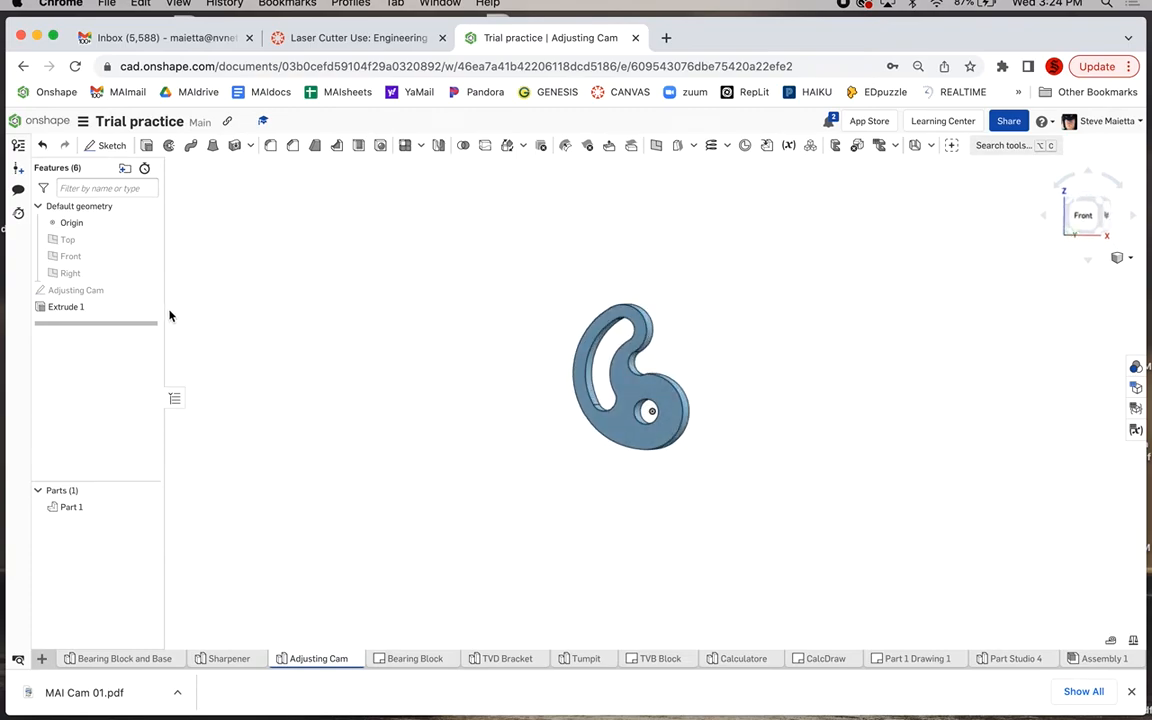
Step: Open the Adjusting Cam sketch to review its profile, close it, and inspect the extruded cam
{"action": "double_click", "coordinate": [100, 292]}
{"action": "mouse_move", "coordinate": [493, 358]}
{"action": "right_mouse_down"}
{"action": "mouse_move", "coordinate": [467, 333]}
{"action": "mouse_move", "coordinate": [533, 407]}
{"action": "right_mouse_up"}
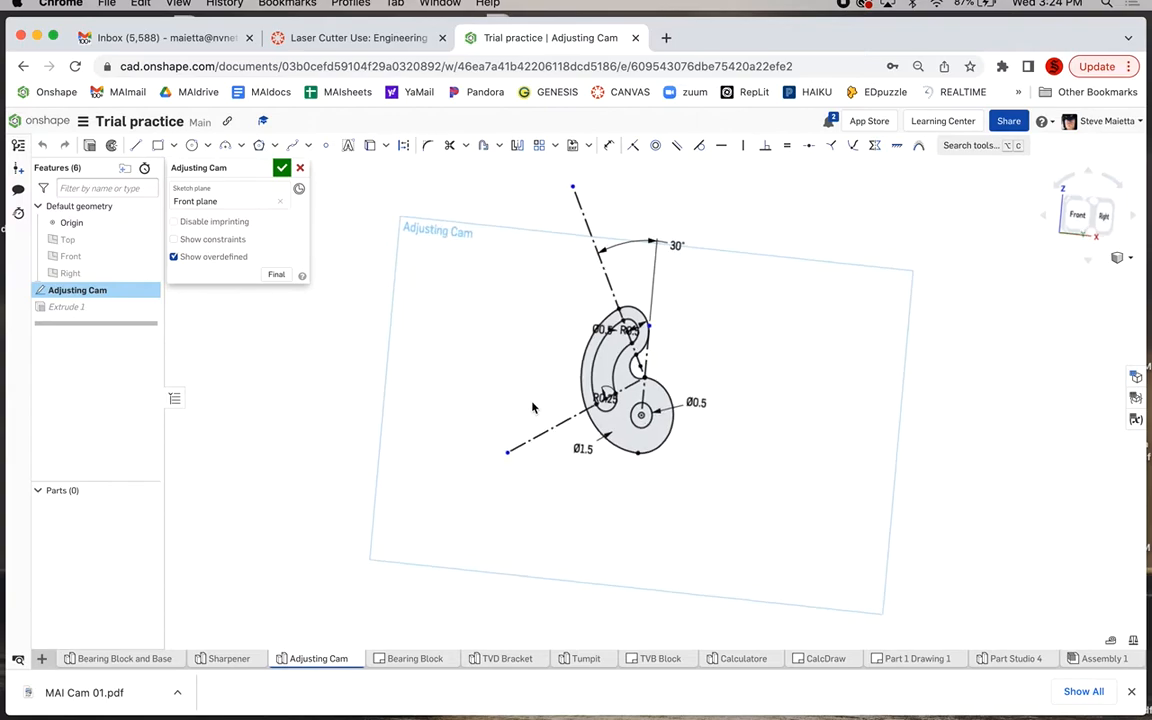
{"action": "left_click", "coordinate": [281, 167]}
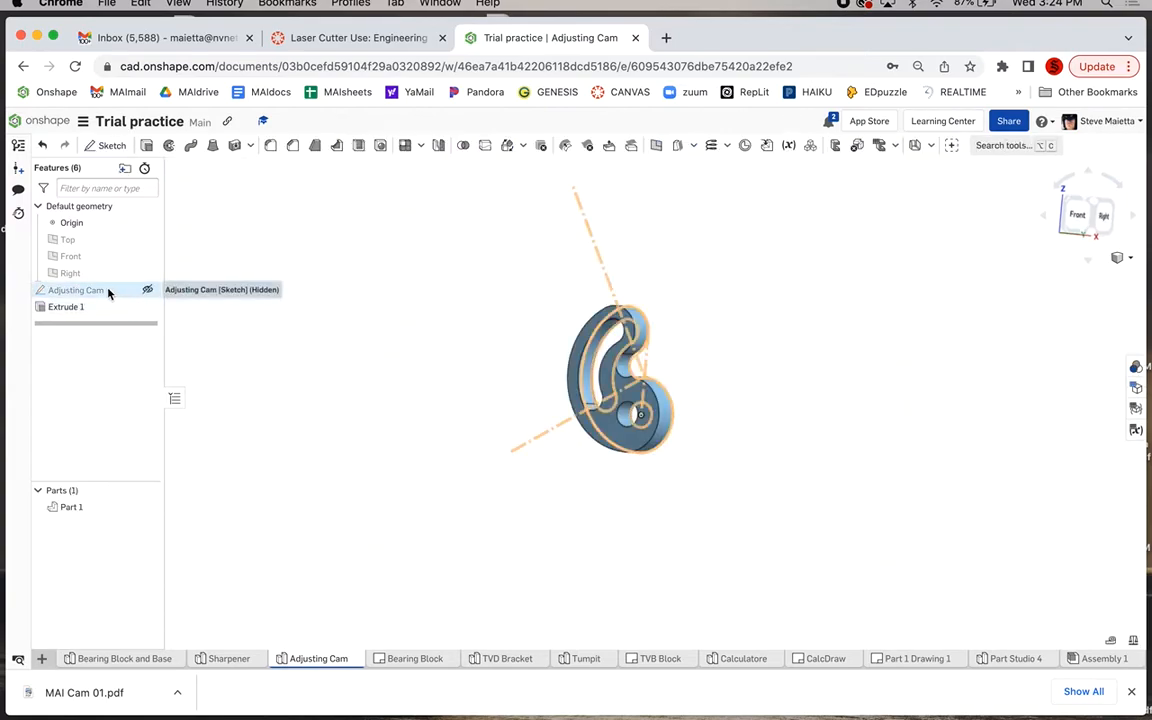
{"action": "mouse_move", "coordinate": [376, 380]}
{"action": "right_mouse_down"}
{"action": "mouse_move", "coordinate": [411, 400]}
{"action": "mouse_move", "coordinate": [405, 382]}
{"action": "right_mouse_up"}
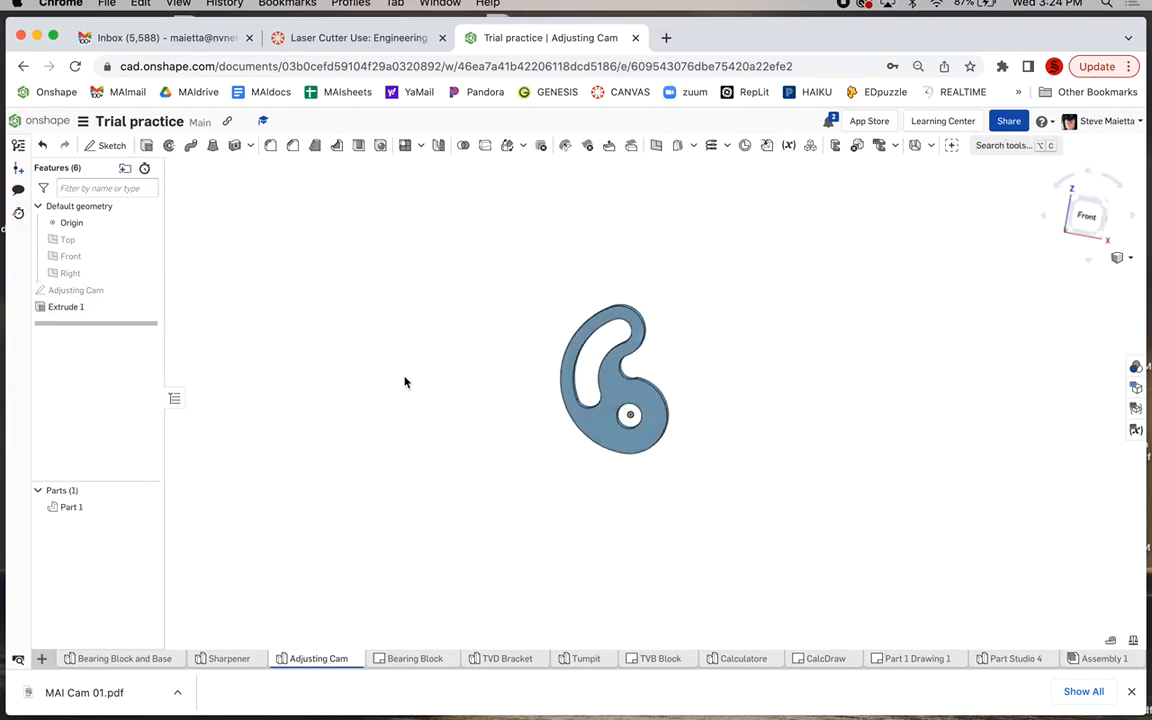
{"action": "scroll", "coordinate": [617, 375], "scroll_direction": "up", "scroll_amount": 5}
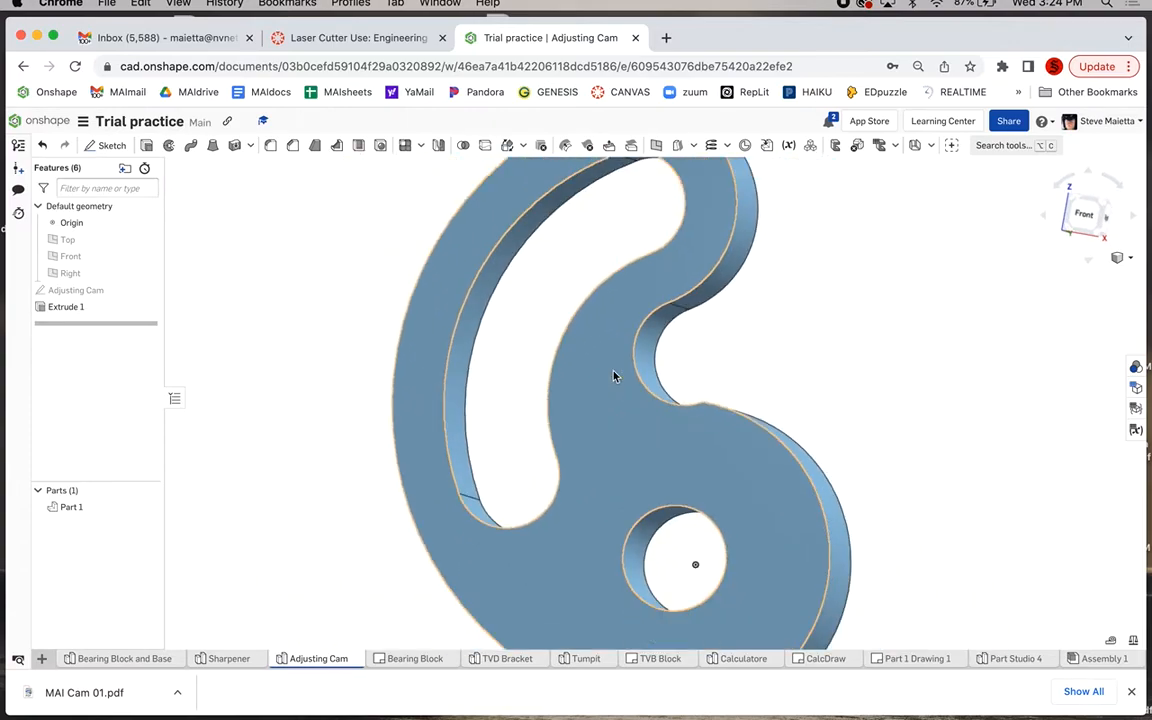
{"action": "scroll", "coordinate": [615, 376], "scroll_direction": "down", "scroll_amount": 5}
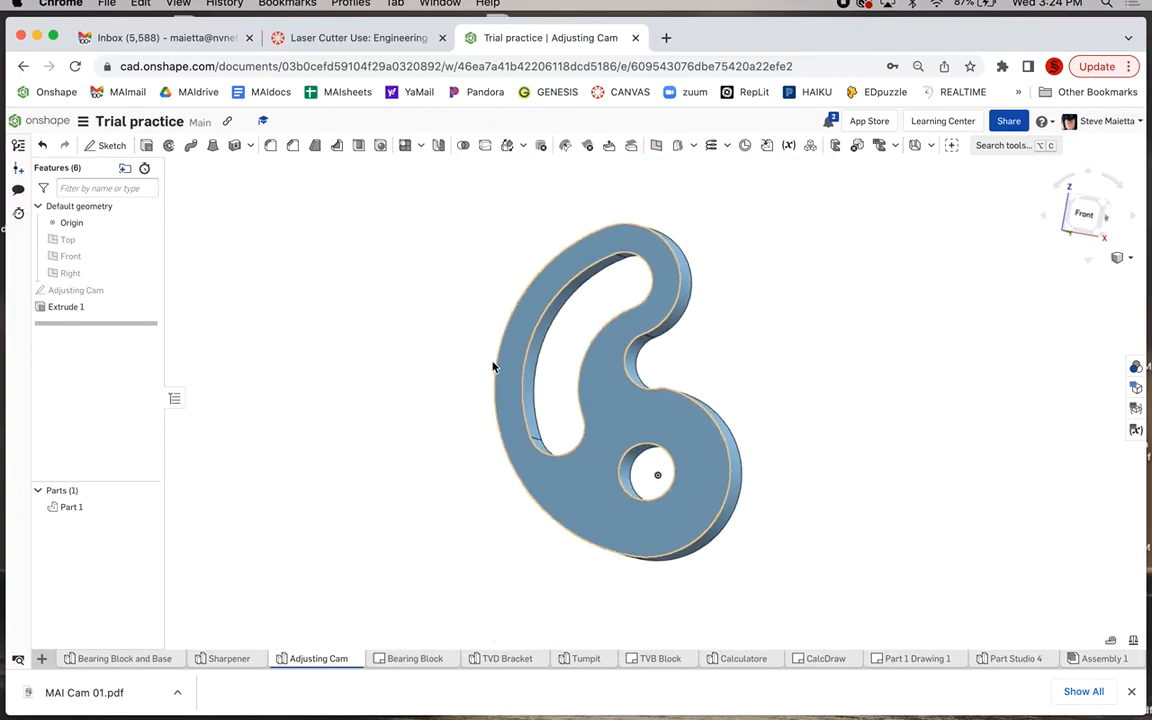
Step: Export the Adjusting Cam sketch as a DXF file named MaiCam01, using version Release 11-12 and the Download option
{"action": "right_click", "coordinate": [72, 292]}
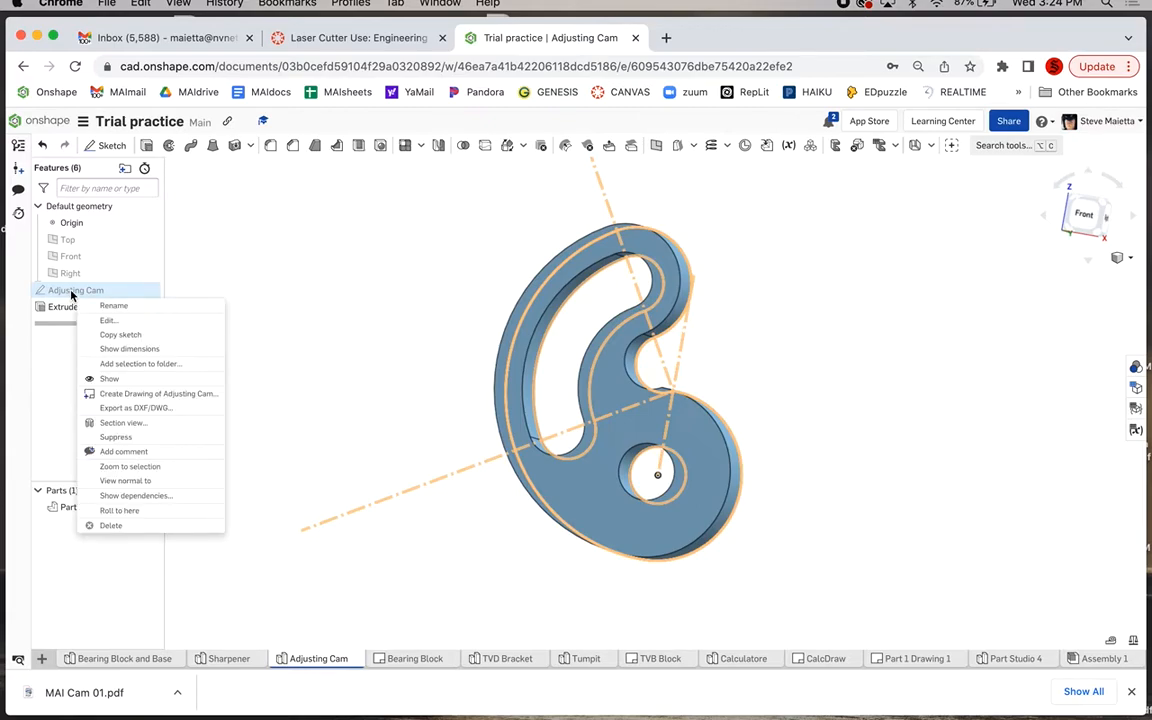
{"action": "left_click", "coordinate": [140, 408]}
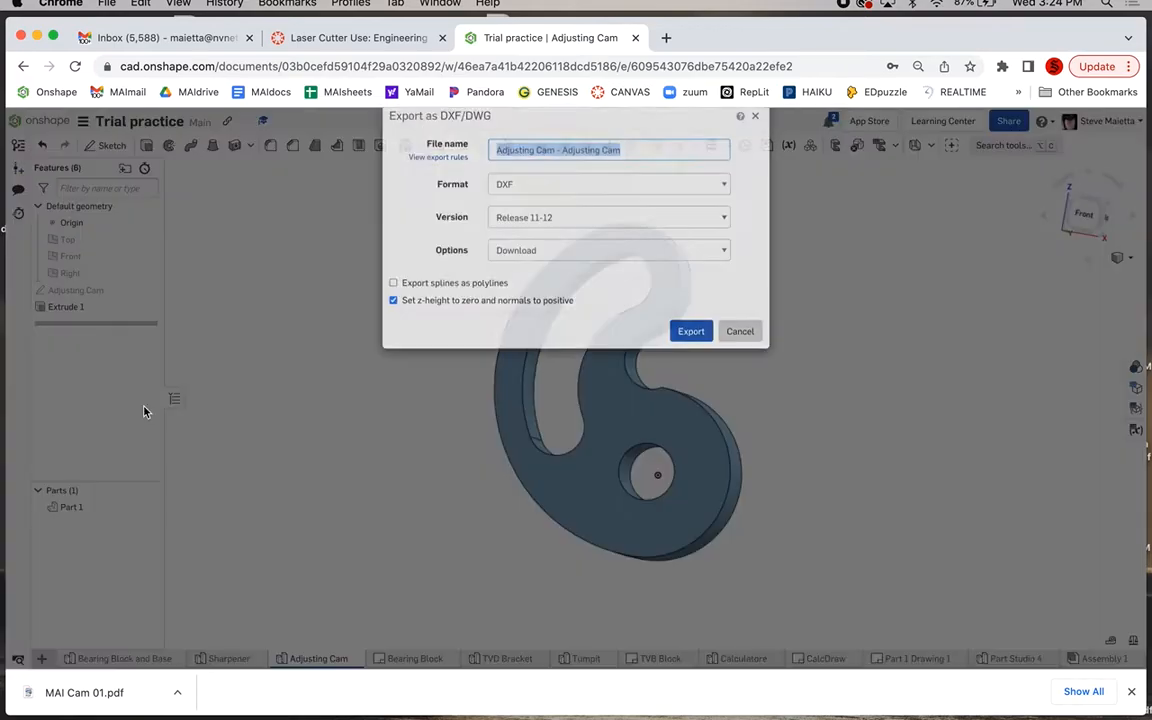
{"action": "type", "text": "MaiCam01"}
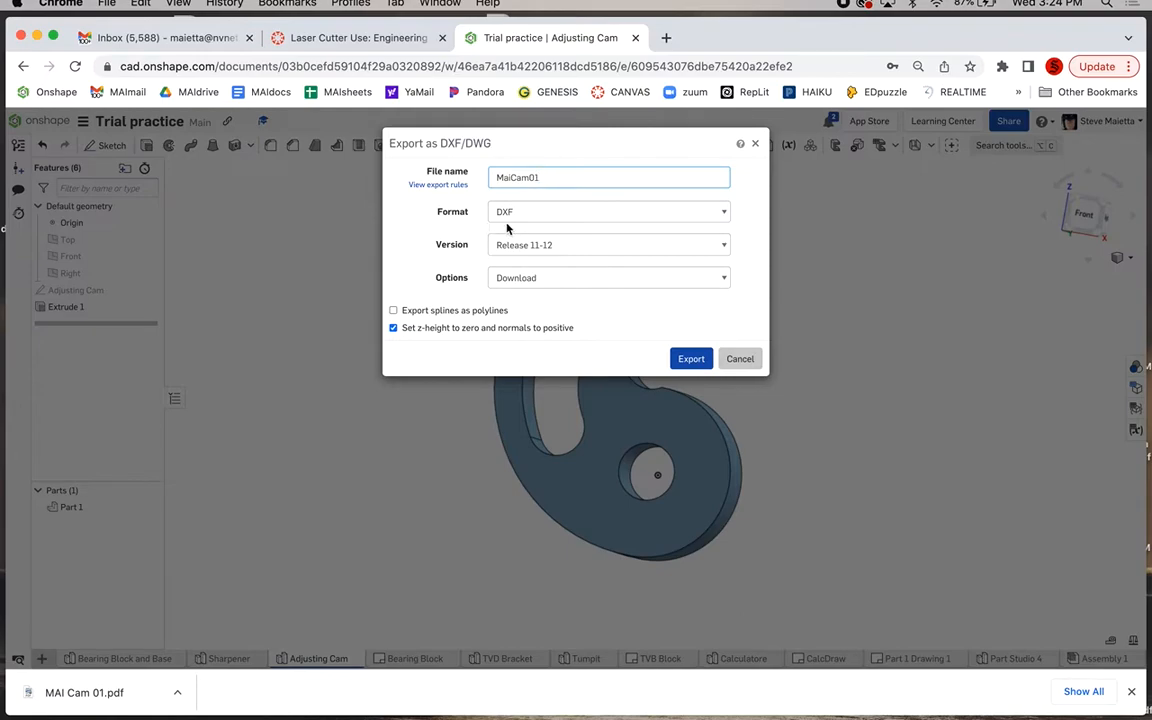
{"action": "left_click", "coordinate": [690, 358]}
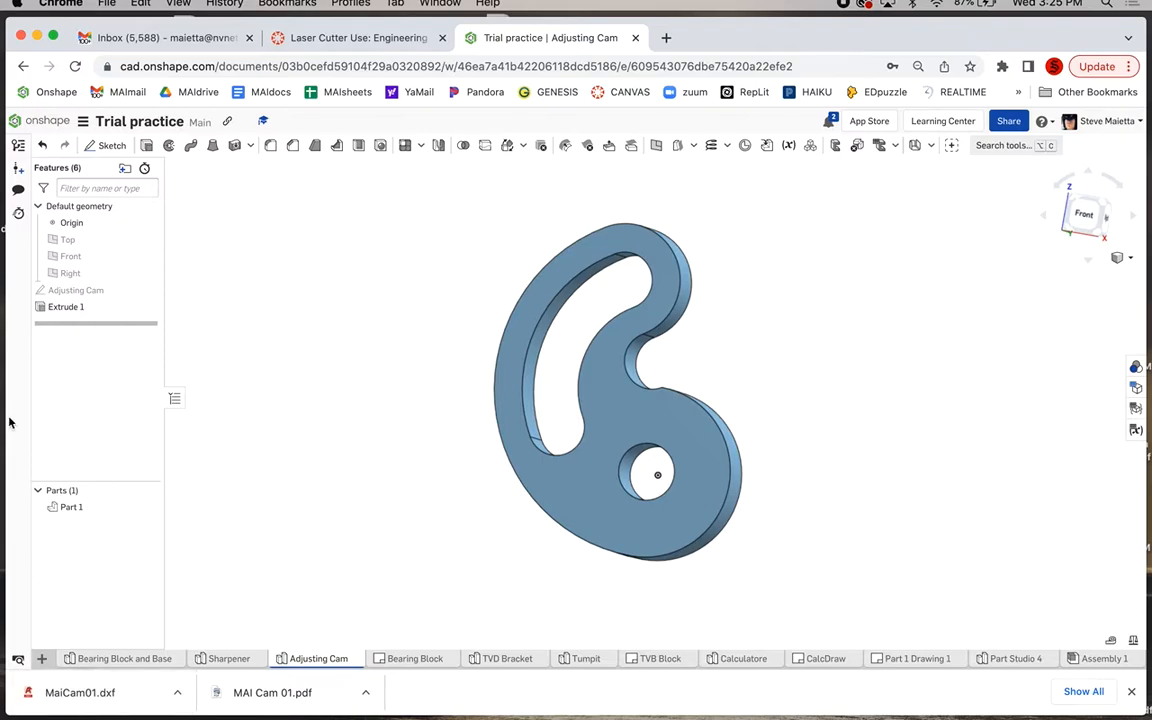
Step: Copy the downloaded MaiCam01.dxf onto the desktop, shrinking the browser window to uncover it and restoring its width
{"action": "left_click_drag", "start_coordinate": [14, 415], "coordinate": [176, 395]}
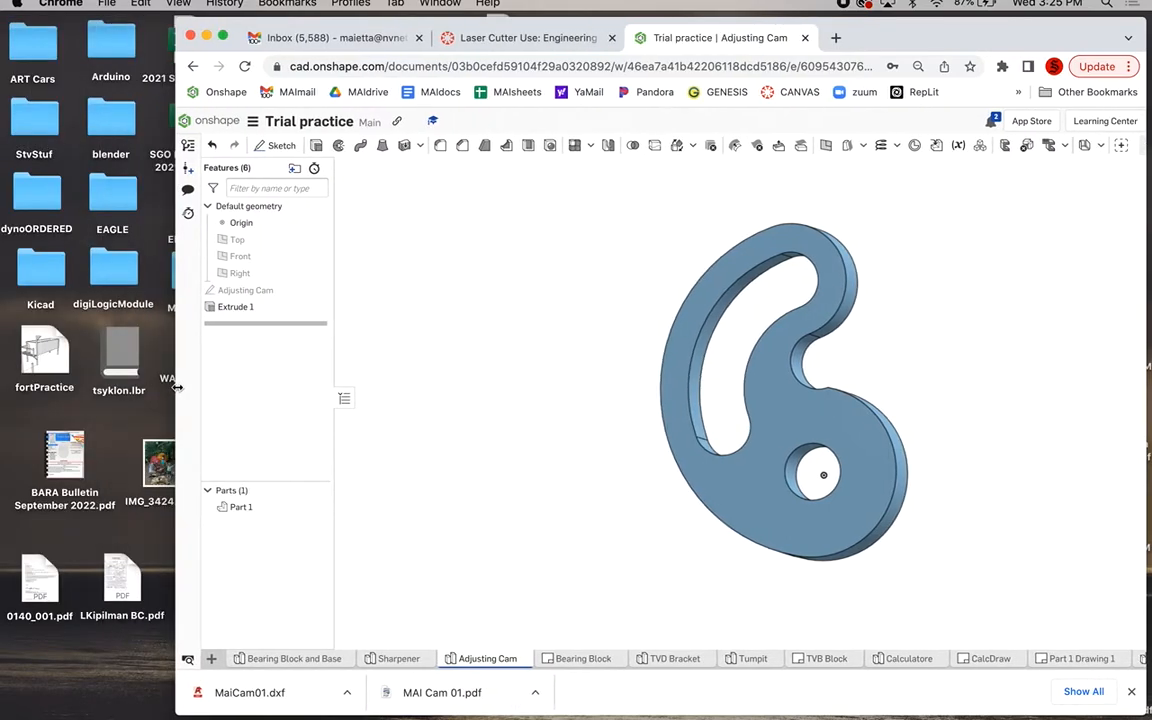
{"action": "mouse_move", "coordinate": [247, 696]}
{"action": "left_mouse_down"}
{"action": "mouse_move", "coordinate": [142, 592]}
{"action": "mouse_move", "coordinate": [122, 678]}
{"action": "left_mouse_up"}
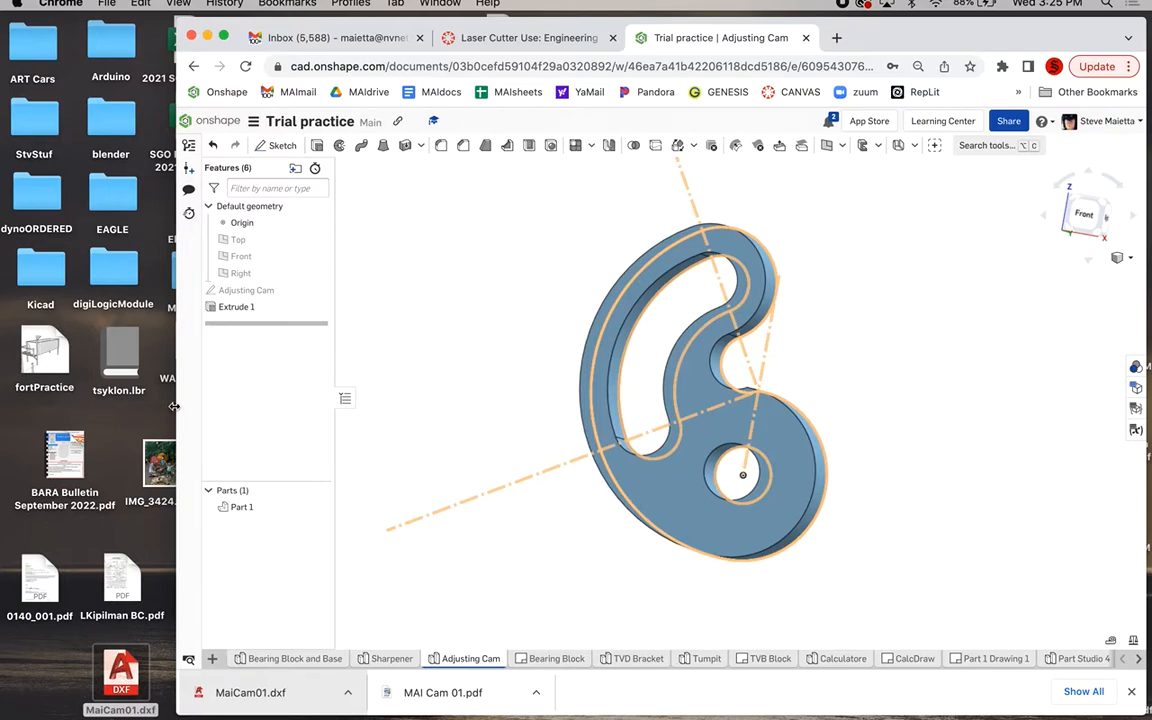
{"action": "left_click_drag", "start_coordinate": [175, 361], "coordinate": [8, 327]}
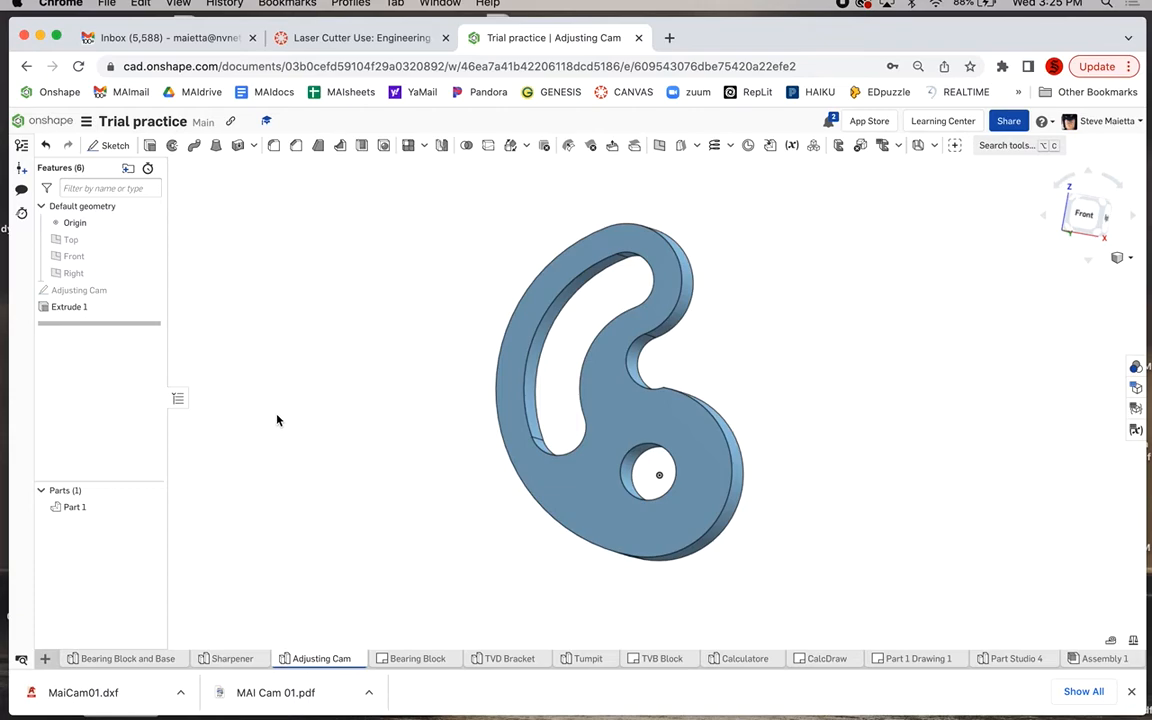
Step: Create a new drawing from the ANSI_A_INCH.dwt template with no views
{"action": "left_click", "coordinate": [44, 659]}
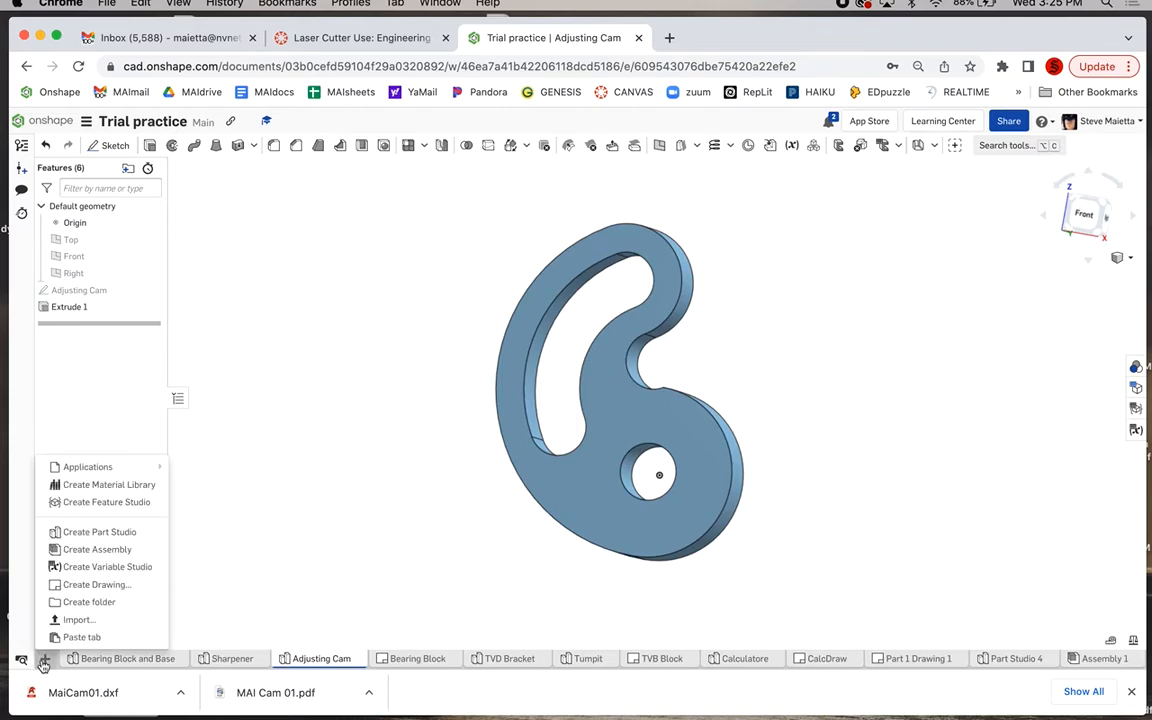
{"action": "left_click", "coordinate": [82, 585]}
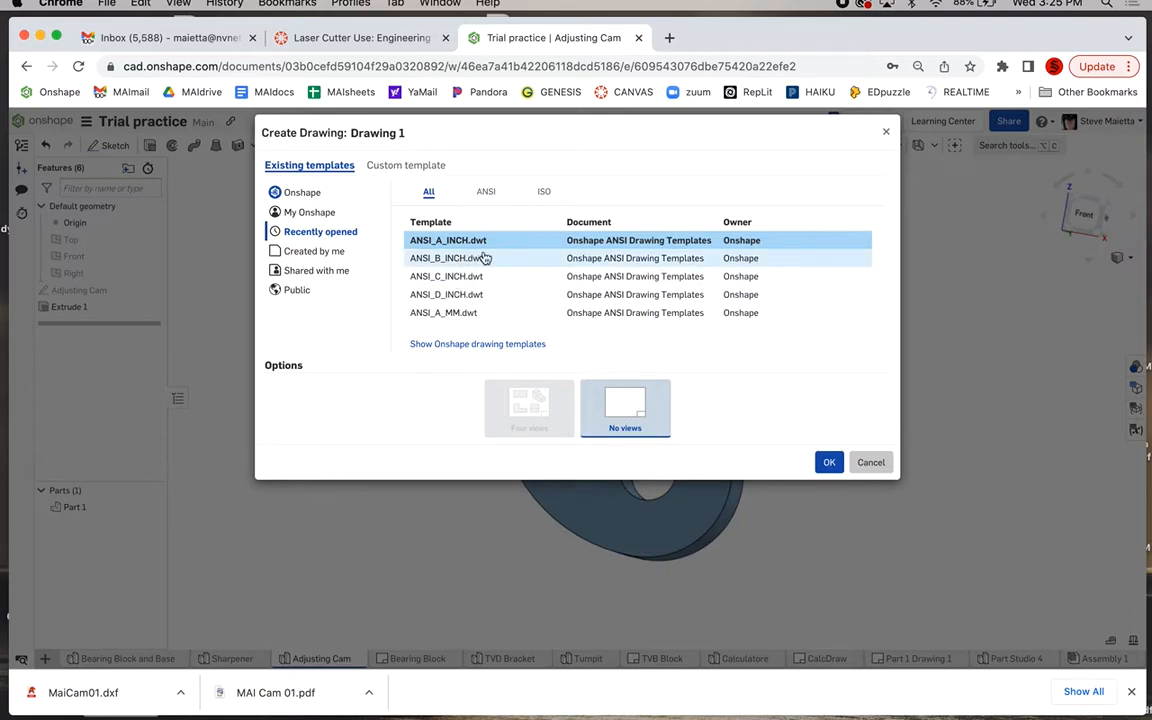
{"action": "left_click", "coordinate": [828, 462]}
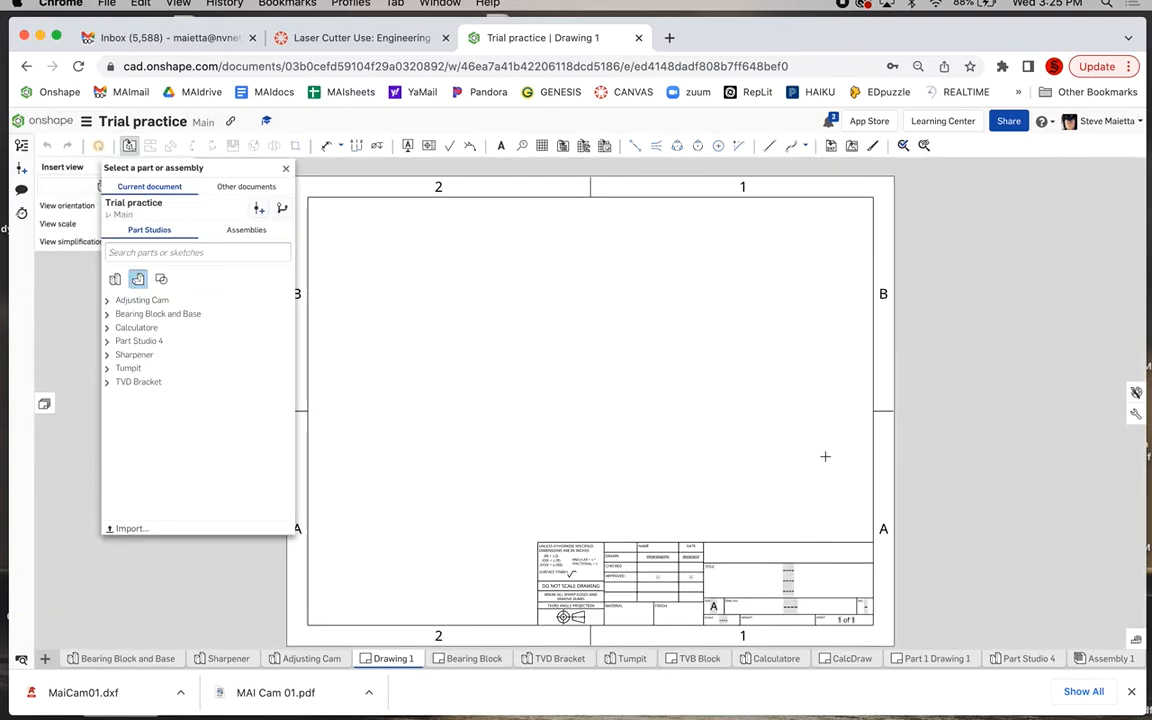
Step: Insert a single front view of Part 1 from Adjusting Cam at 1:1 scale and place it near the sheet's upper middle
{"action": "left_click", "coordinate": [106, 302]}
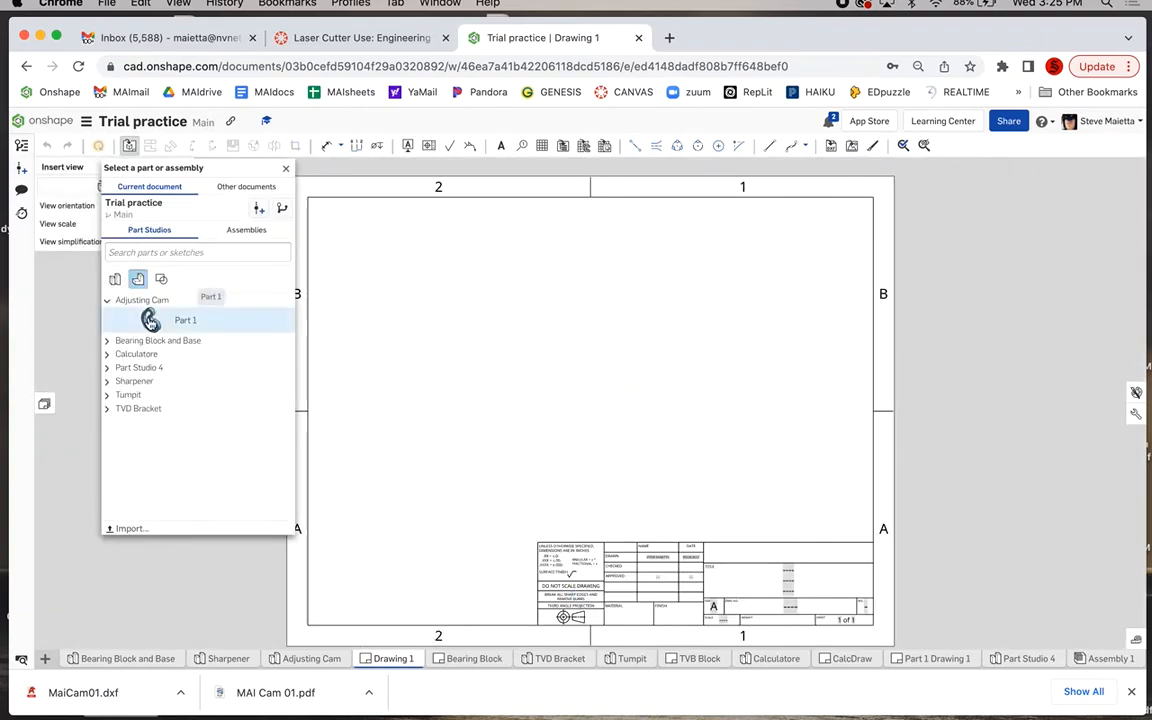
{"action": "left_click", "coordinate": [150, 319]}
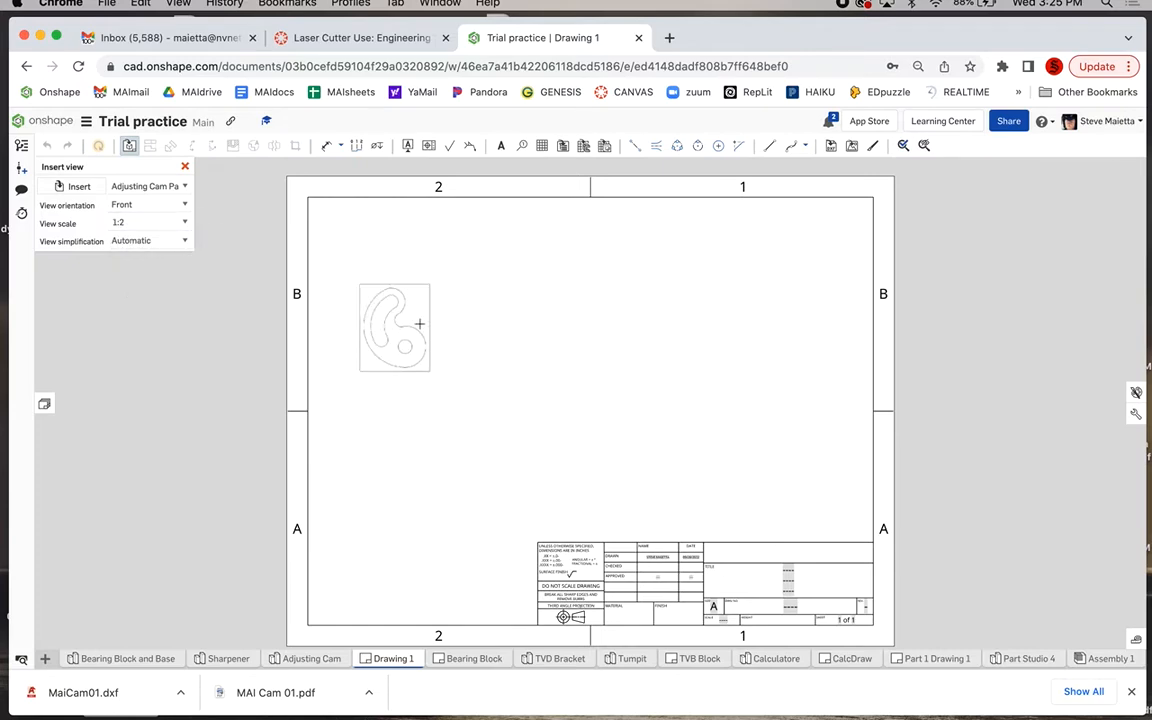
{"action": "left_click", "coordinate": [184, 222]}
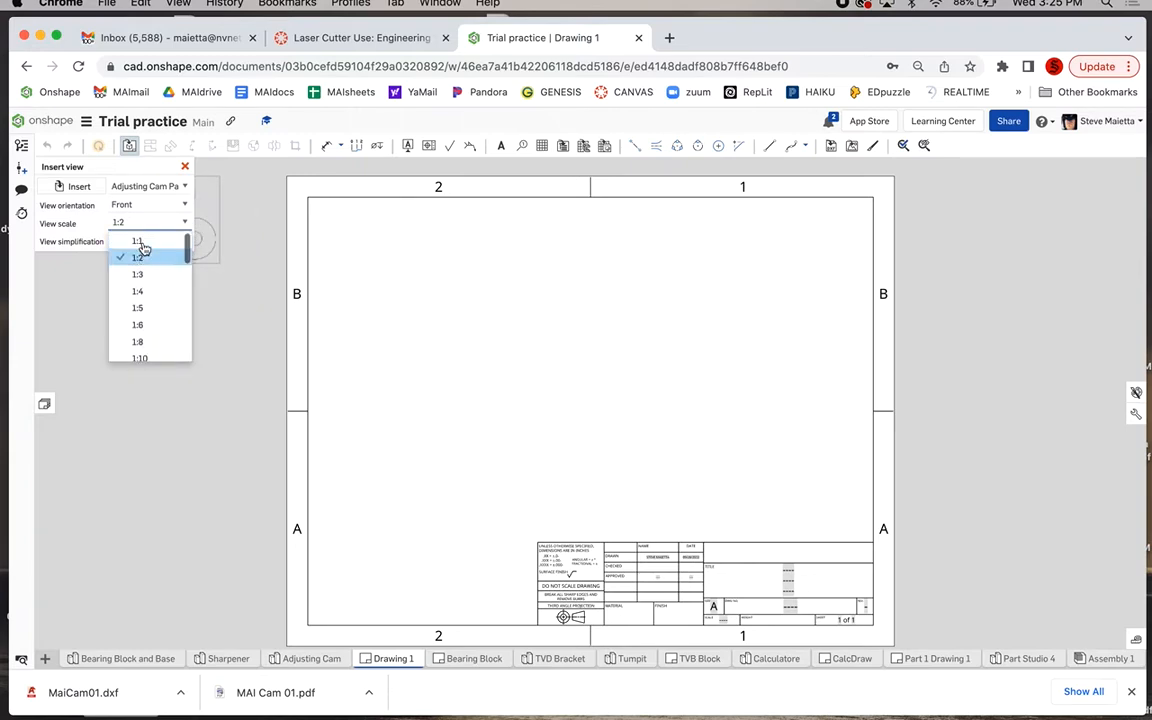
{"action": "left_click", "coordinate": [138, 242]}
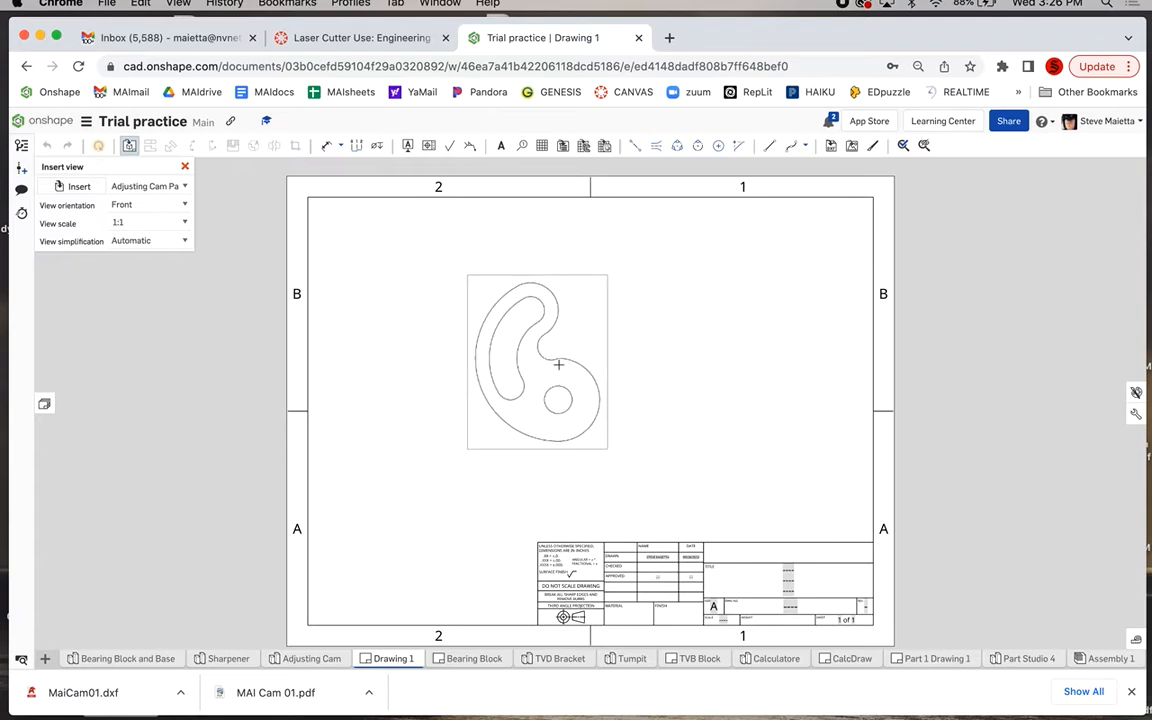
{"action": "left_click", "coordinate": [590, 375]}
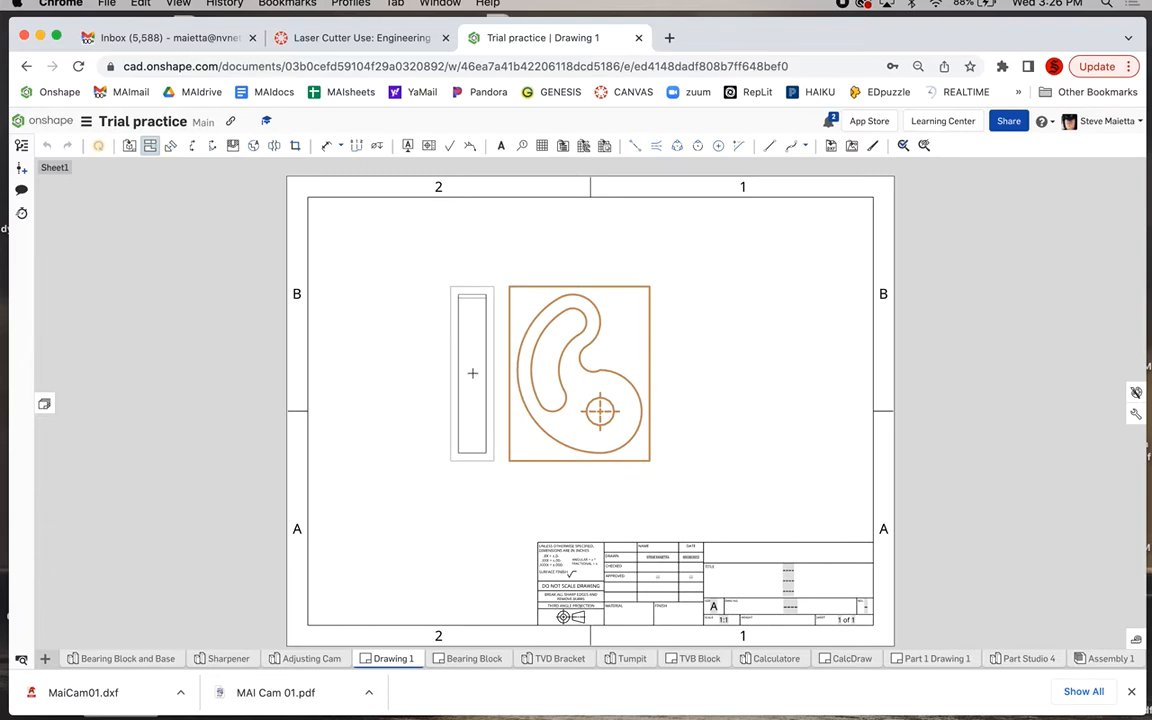
{"action": "key", "text": "Escape"}
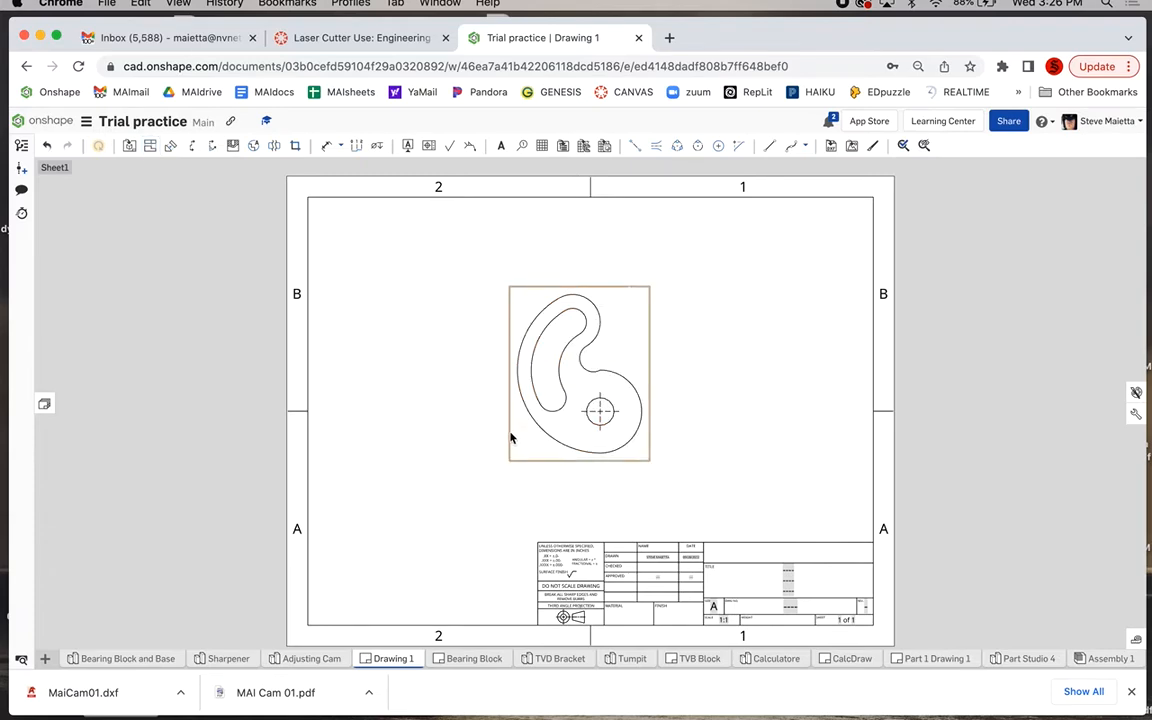
{"action": "mouse_move", "coordinate": [517, 391]}
{"action": "left_mouse_down"}
{"action": "mouse_move", "coordinate": [586, 355]}
{"action": "mouse_move", "coordinate": [576, 326]}
{"action": "left_mouse_up"}
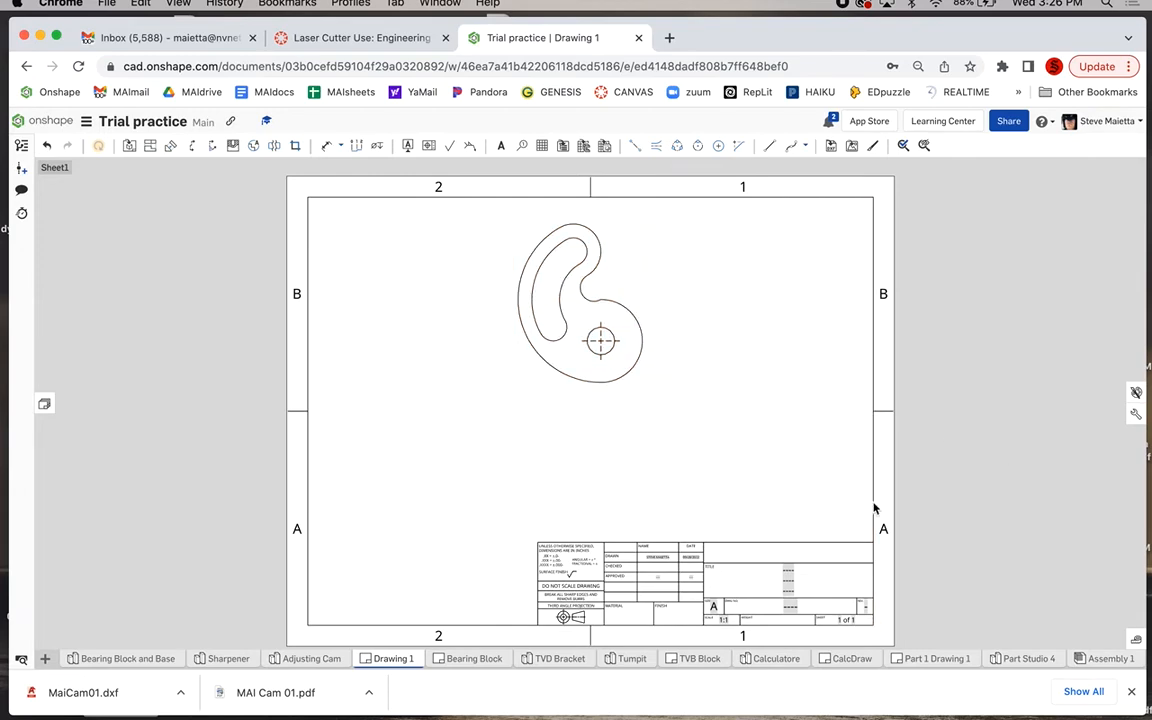
Step: Delete the title block, border lines and zone labels so that only the cam view is left on the sheet
{"action": "left_click_drag", "start_coordinate": [1005, 451], "coordinate": [266, 643]}
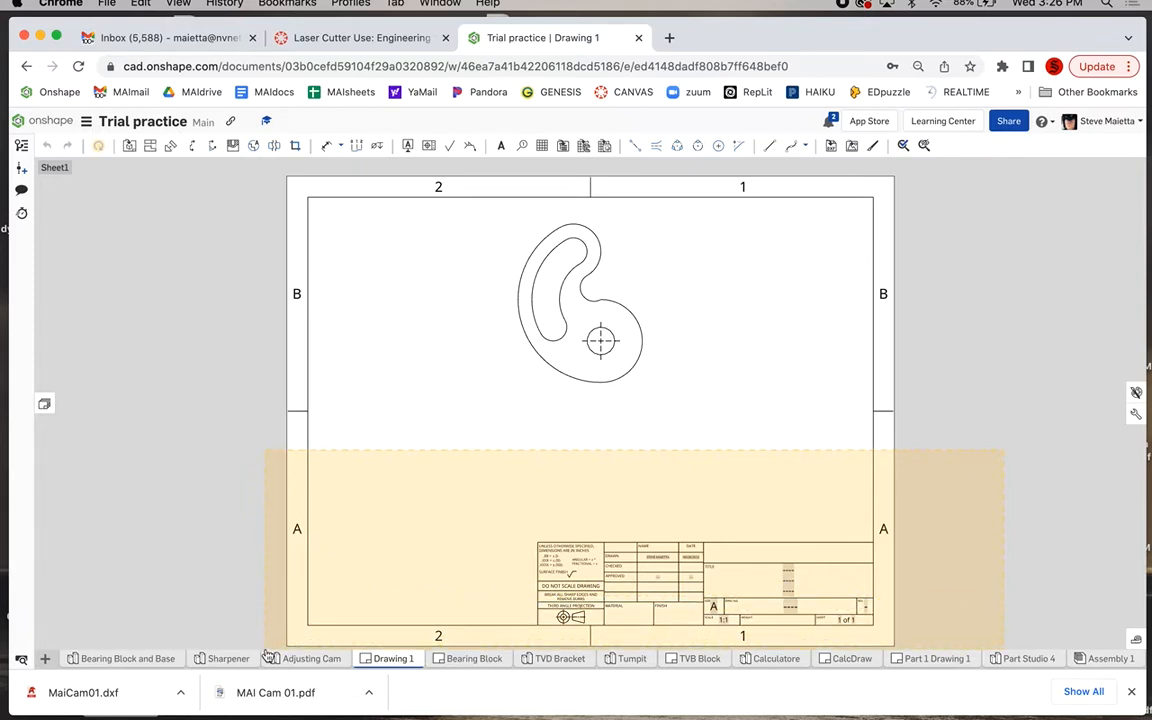
{"action": "left_click_drag", "start_coordinate": [266, 651], "coordinate": [266, 649]}
{"action": "key", "text": "Delete"}
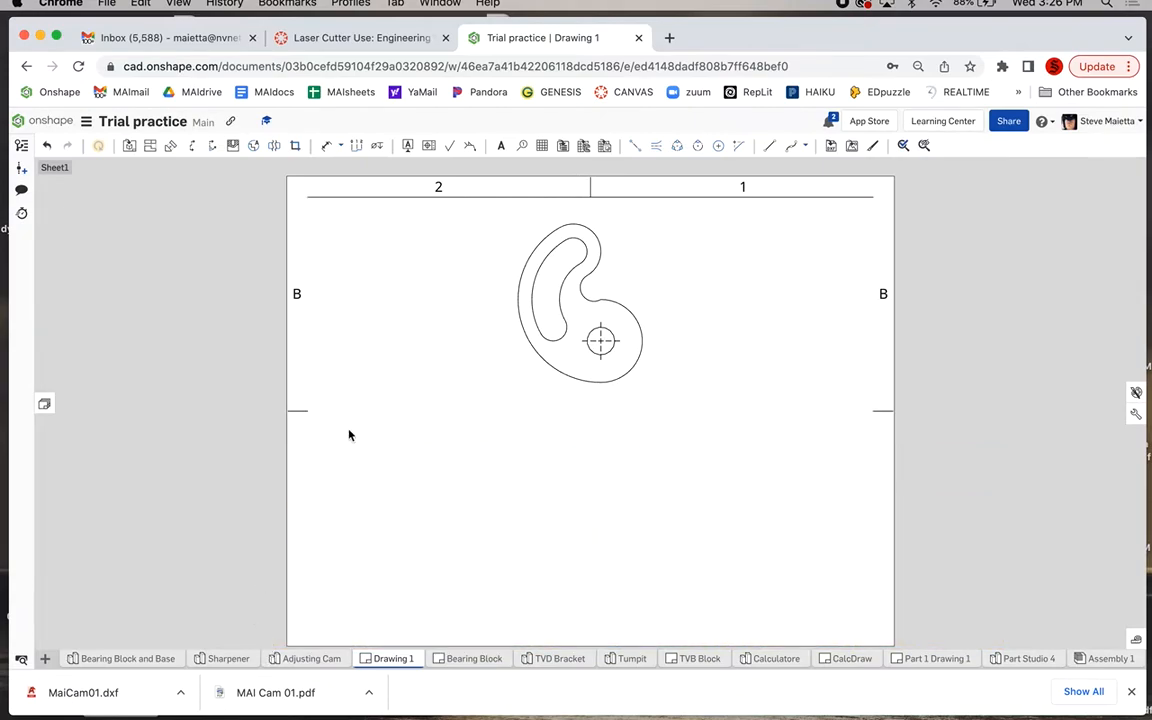
{"action": "left_click_drag", "start_coordinate": [367, 426], "coordinate": [231, 181]}
{"action": "key", "text": "Delete"}
{"action": "left_click_drag", "start_coordinate": [799, 196], "coordinate": [831, 205]}
{"action": "key", "text": "Delete"}
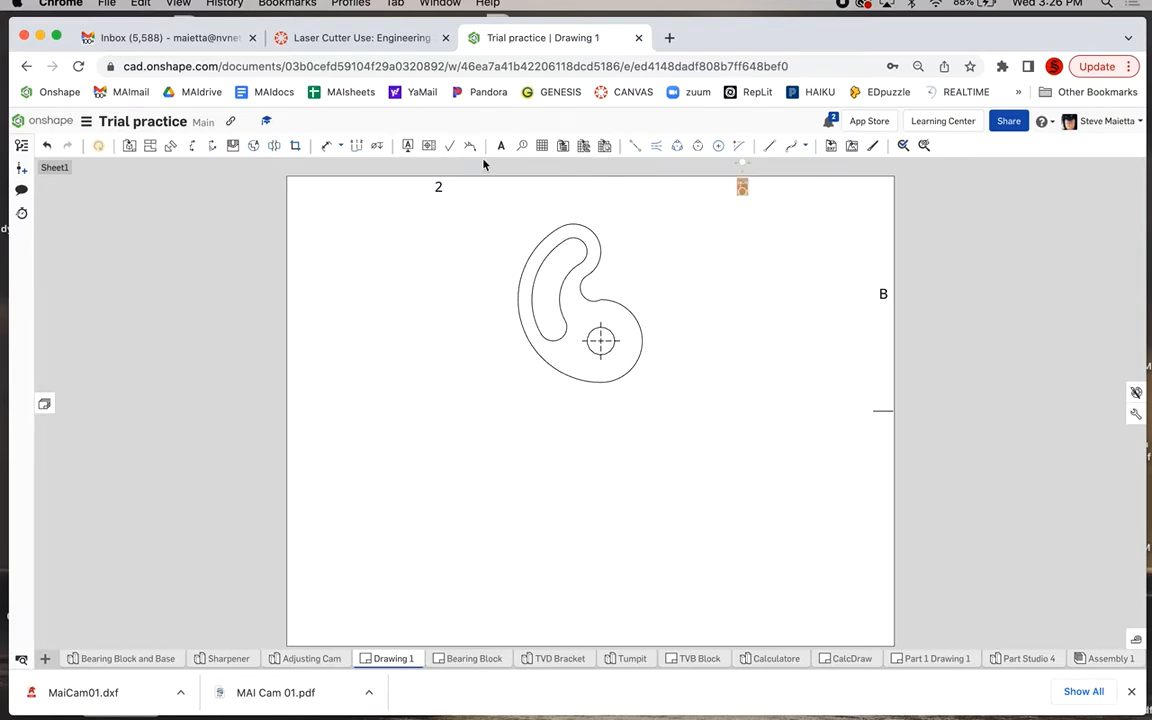
{"action": "left_click_drag", "start_coordinate": [438, 185], "coordinate": [846, 222]}
{"action": "left_click", "coordinate": [846, 222]}
{"action": "key", "text": "Delete"}
{"action": "left_click_drag", "start_coordinate": [836, 232], "coordinate": [958, 547]}
{"action": "key", "text": "Delete"}
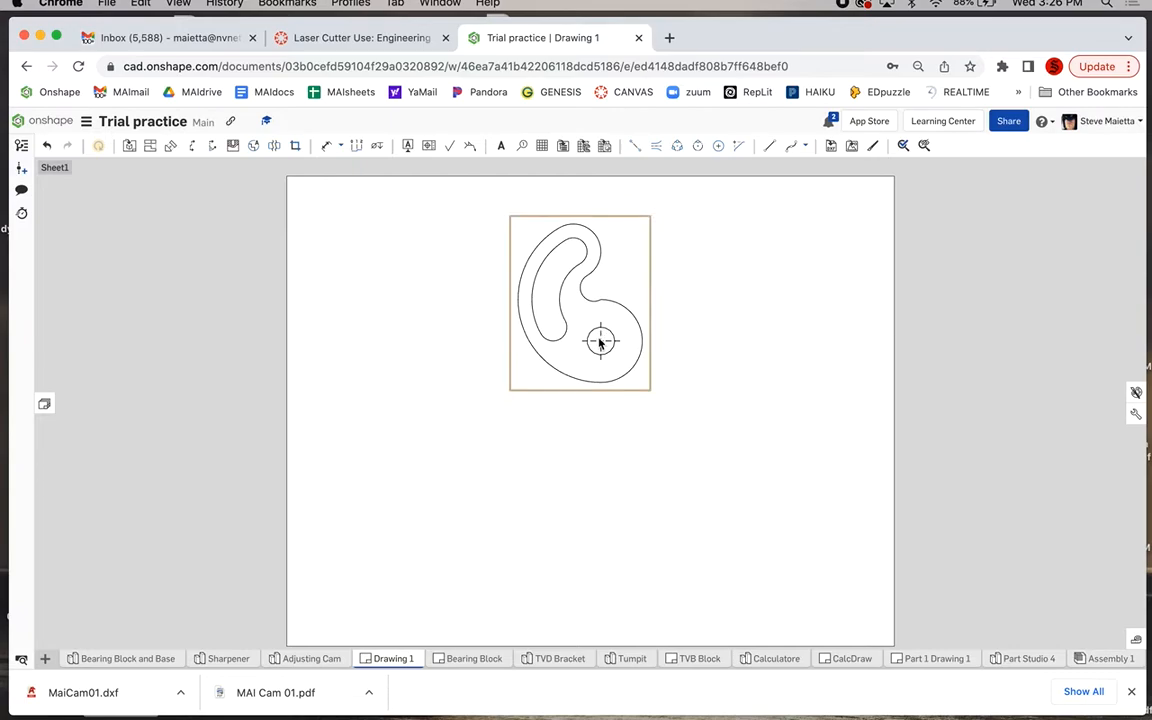
Step: Hide the centermarks in the cam view
{"action": "scroll", "coordinate": [601, 330], "scroll_direction": "up", "scroll_amount": 5}
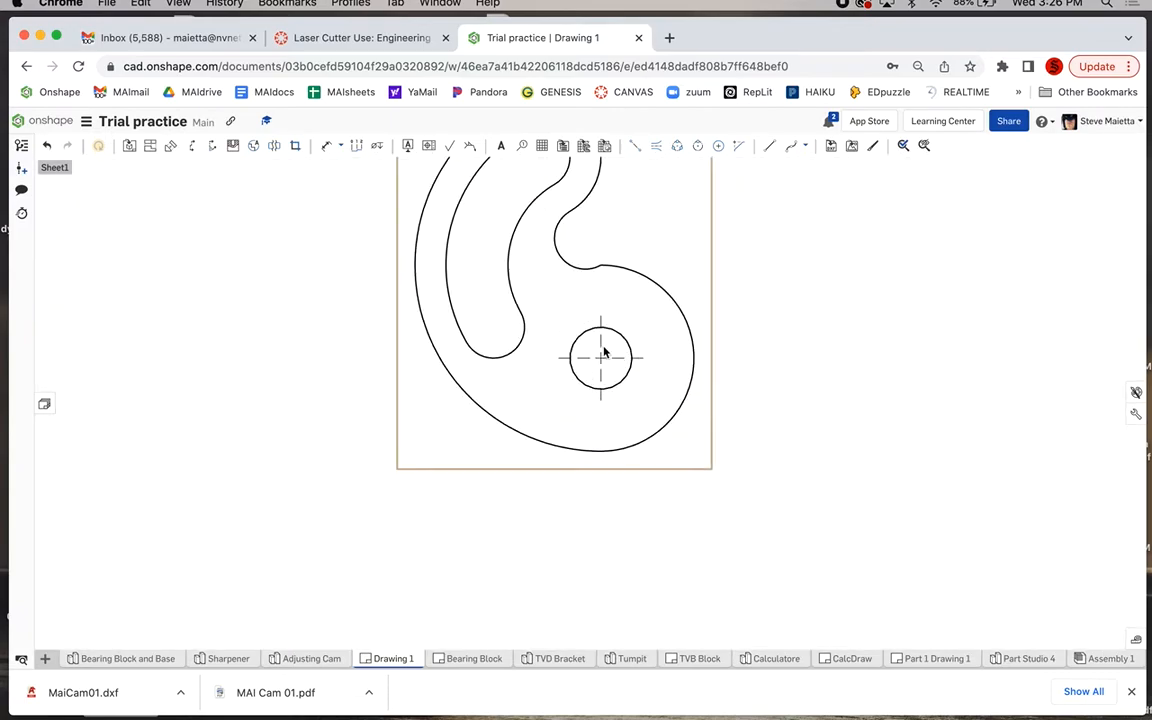
{"action": "right_click", "coordinate": [603, 352]}
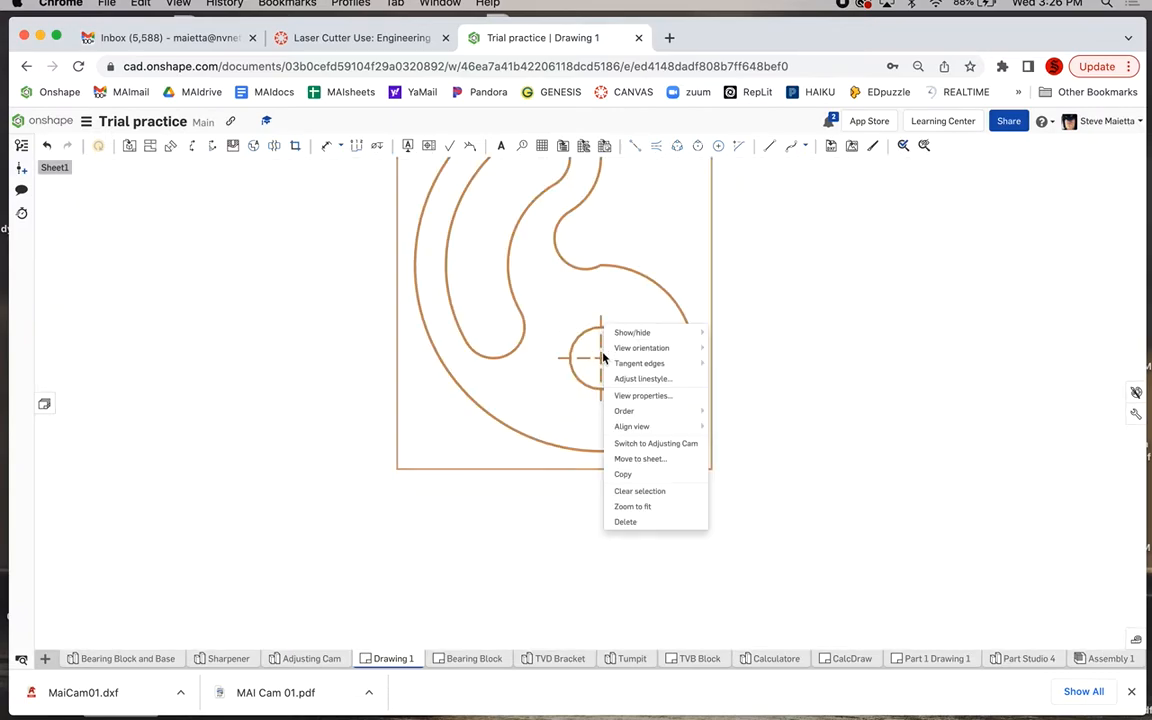
{"action": "mouse_move", "coordinate": [625, 332]}
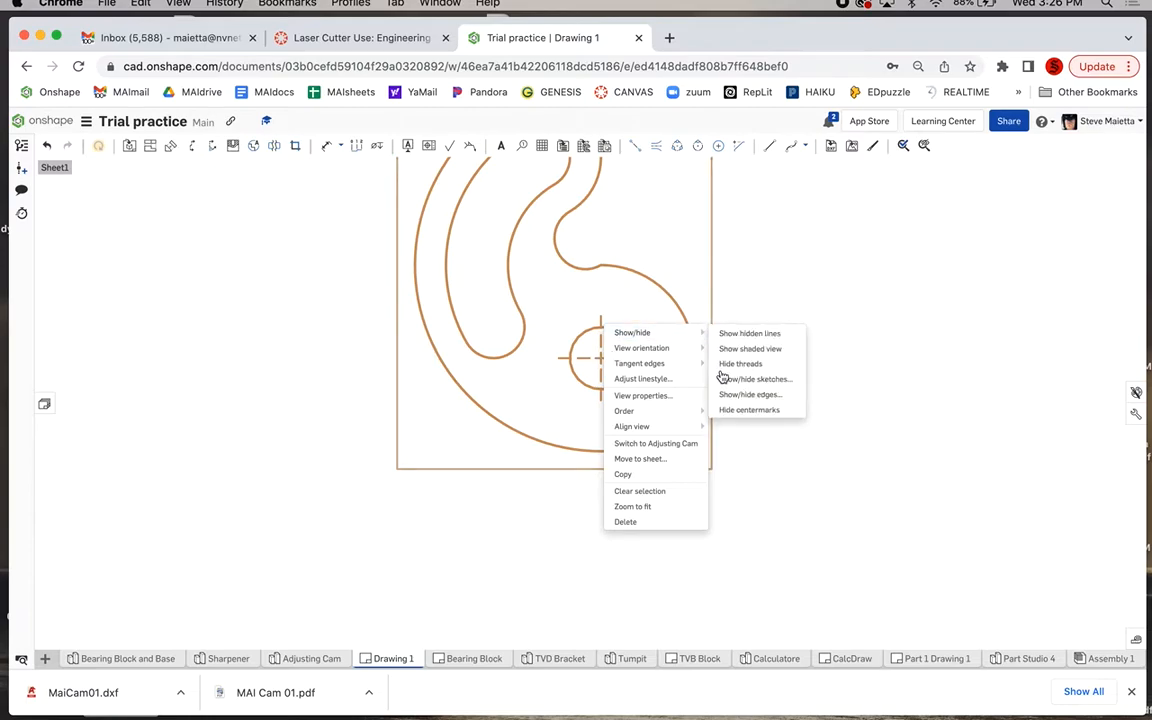
{"action": "left_click", "coordinate": [765, 411]}
Step: Move the cam view into the upper-left corner of the sheet
{"action": "scroll", "coordinate": [746, 449], "scroll_direction": "up", "scroll_amount": 2}
{"action": "scroll", "coordinate": [746, 449], "scroll_direction": "down", "scroll_amount": 2}
{"action": "scroll", "coordinate": [746, 449], "scroll_direction": "down", "scroll_amount": 3}
{"action": "mouse_move", "coordinate": [626, 370]}
{"action": "left_mouse_down"}
{"action": "mouse_move", "coordinate": [668, 391]}
{"action": "mouse_move", "coordinate": [550, 391]}
{"action": "mouse_move", "coordinate": [413, 343]}
{"action": "left_mouse_up"}
{"action": "left_click", "coordinate": [274, 344]}
{"action": "scroll", "coordinate": [545, 432], "scroll_direction": "down", "scroll_amount": 3}
Step: Insert a single front view of Part 1 from Bearing Block and Base at 1:1 scale and place it beside the cam view
{"action": "left_click", "coordinate": [124, 146]}
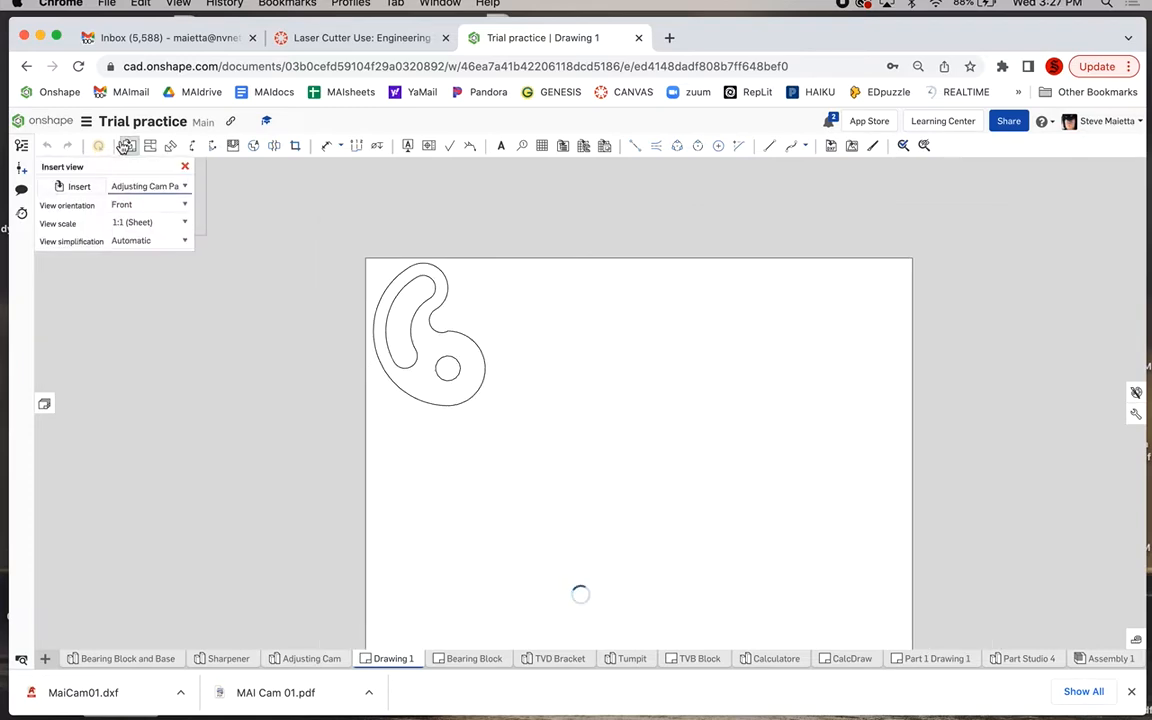
{"action": "left_click", "coordinate": [80, 187]}
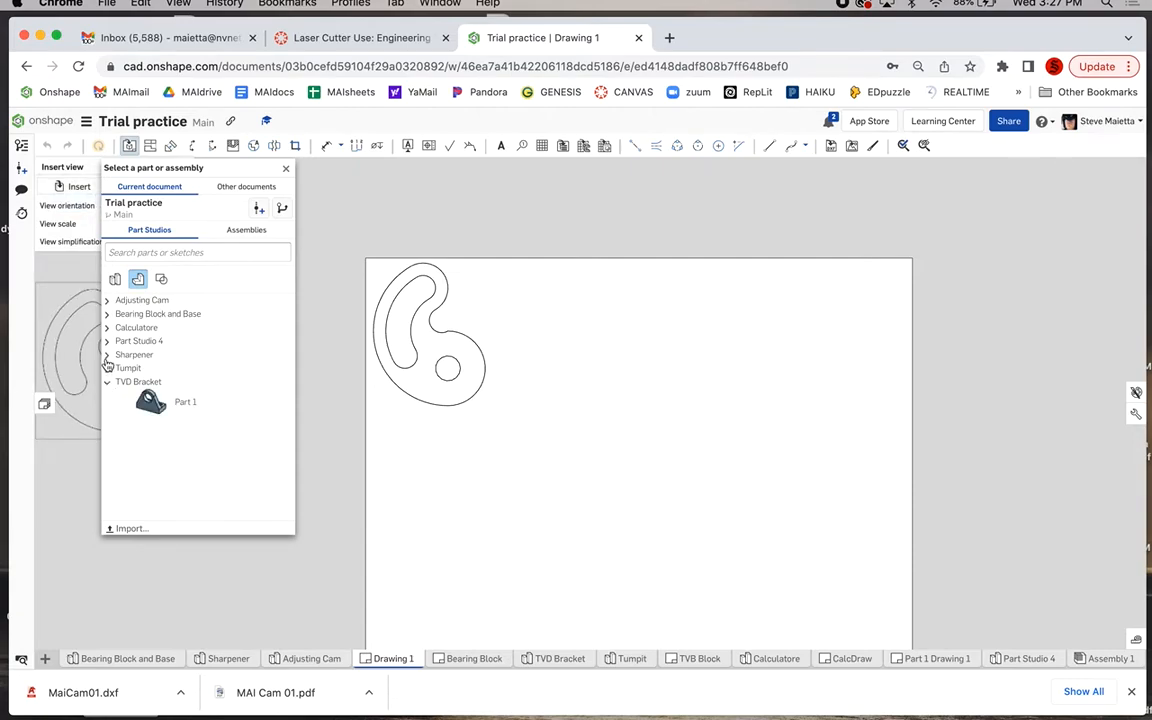
{"action": "left_click", "coordinate": [107, 356]}
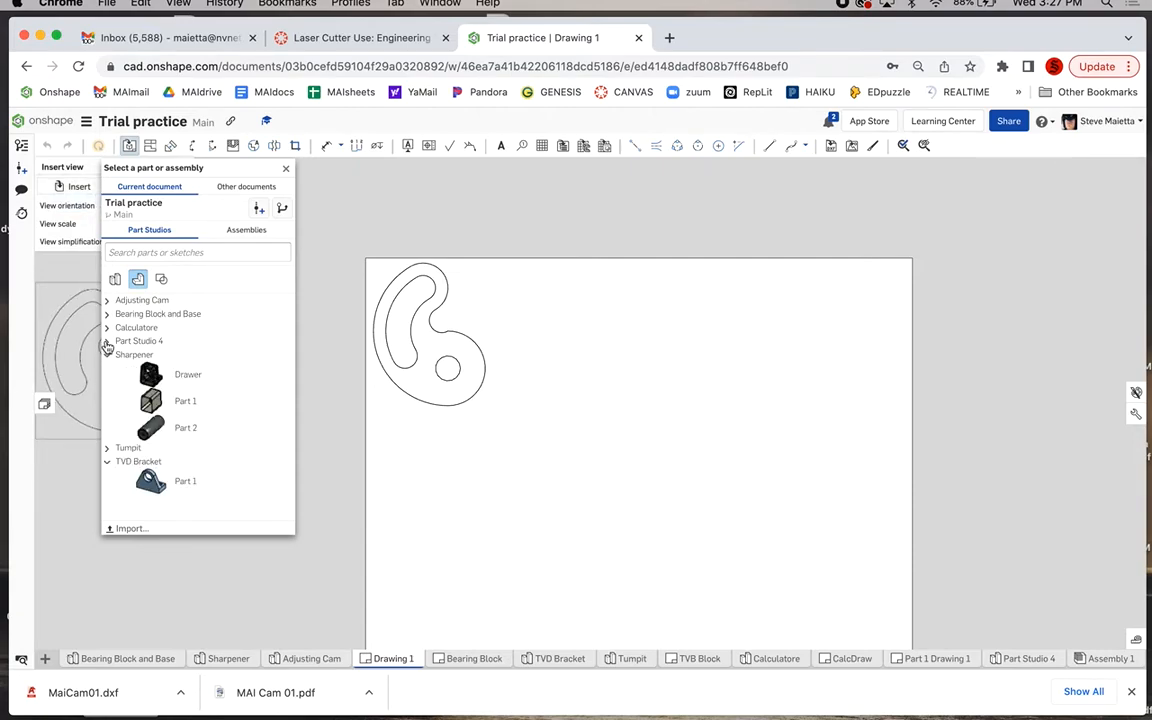
{"action": "left_click", "coordinate": [107, 342]}
{"action": "left_click", "coordinate": [107, 328]}
{"action": "left_click", "coordinate": [107, 315]}
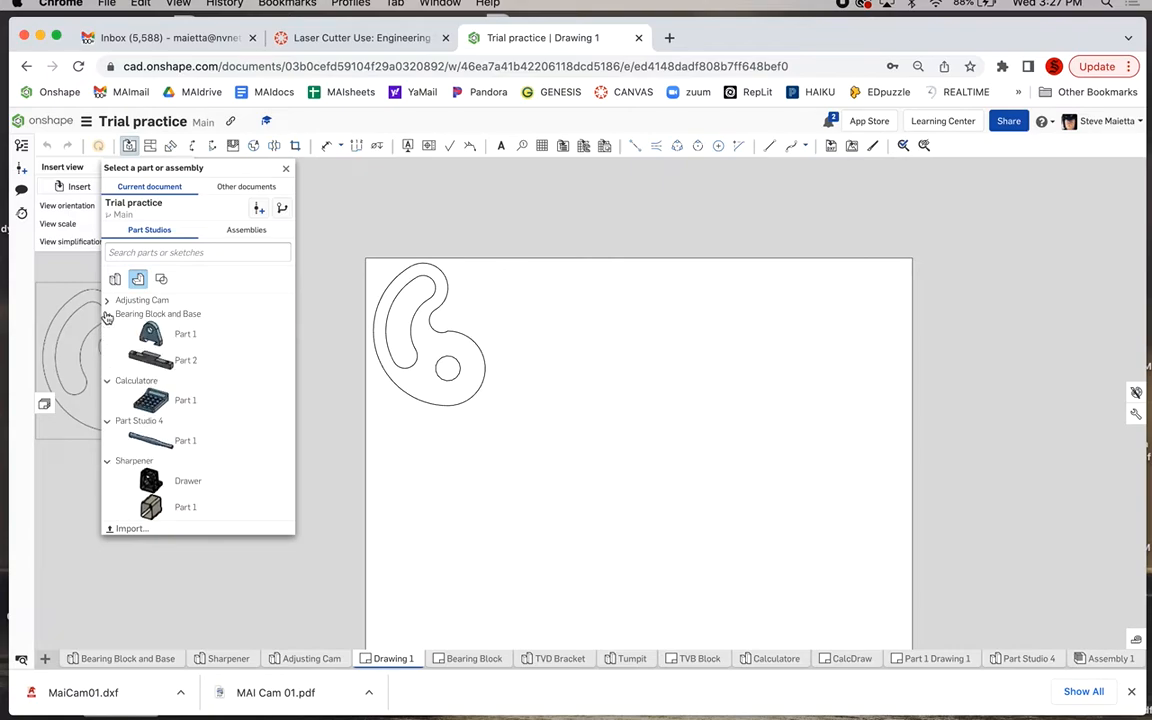
{"action": "left_click", "coordinate": [155, 336]}
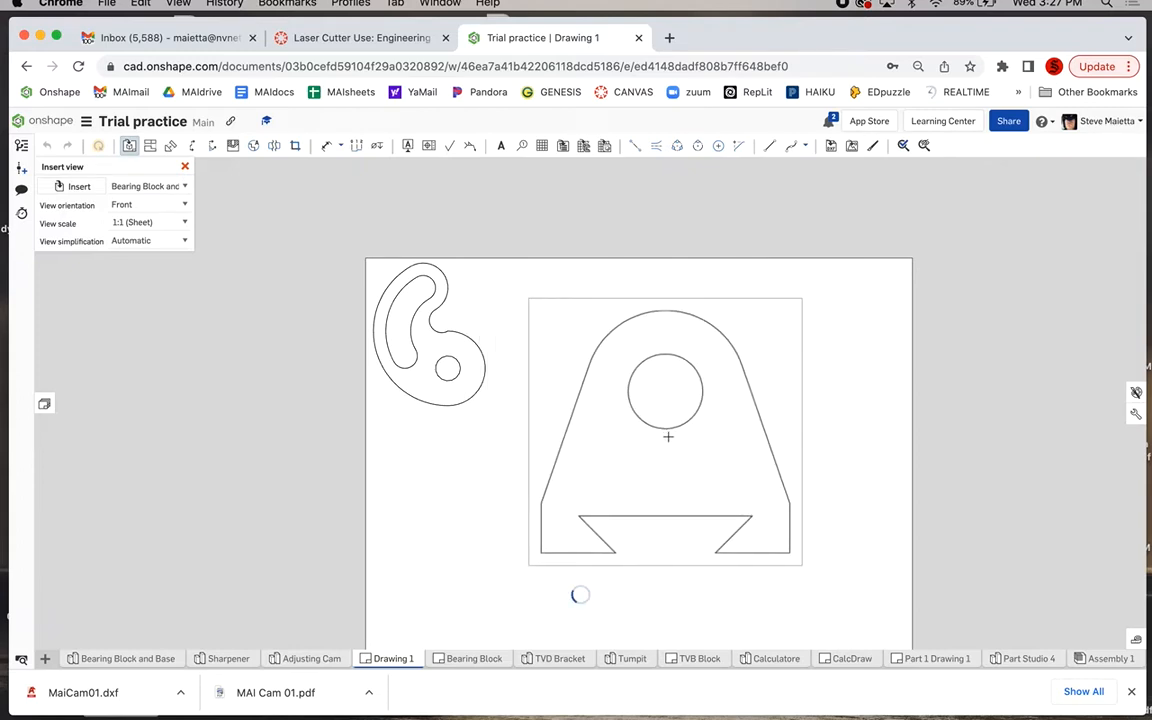
{"action": "left_click", "coordinate": [686, 455]}
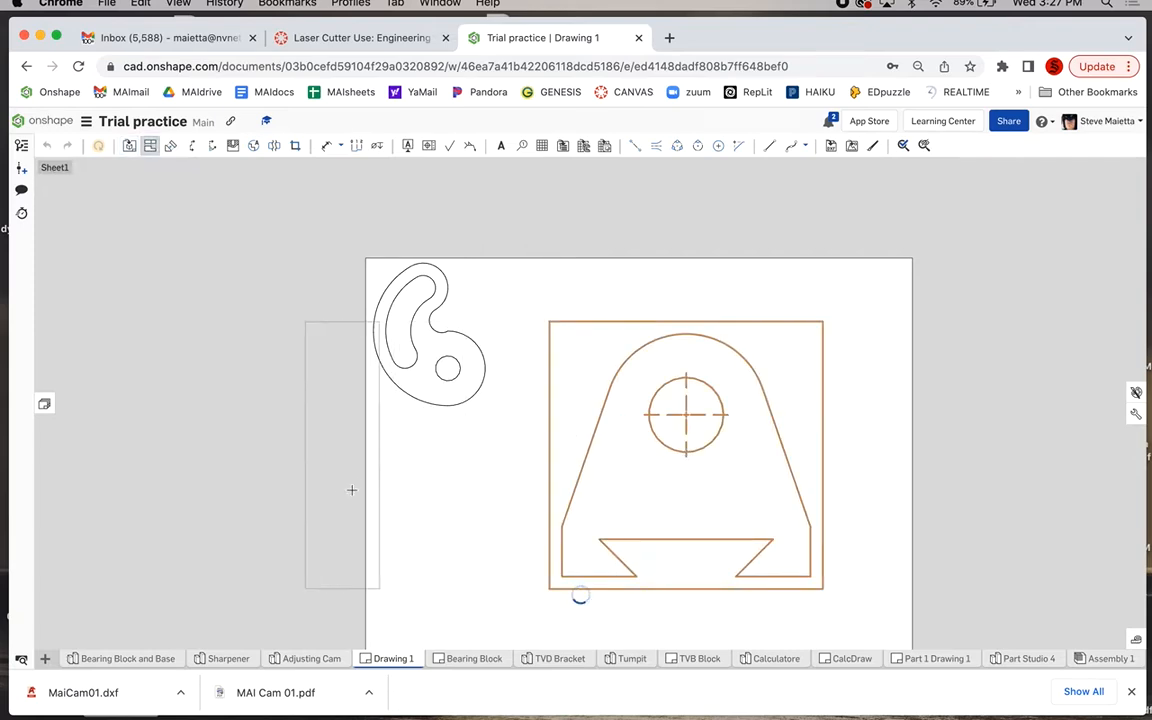
{"action": "key", "text": "Escape"}
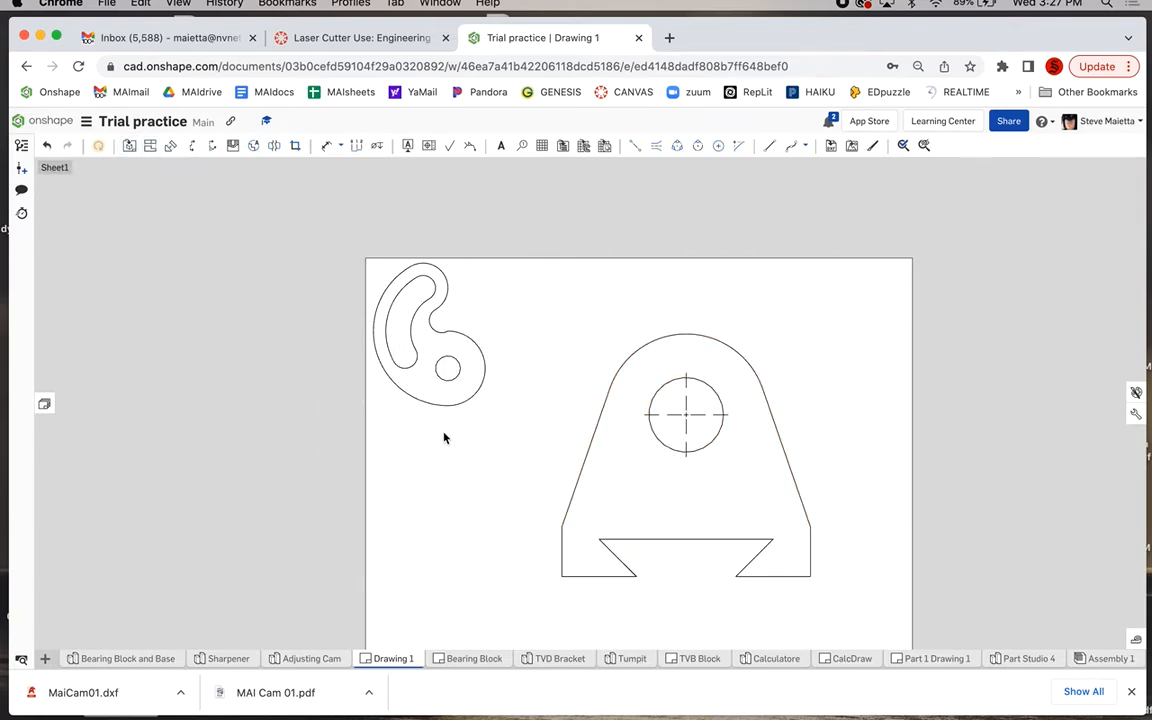
Step: Hide the centermarks in the bearing block view
{"action": "left_click", "coordinate": [689, 408]}
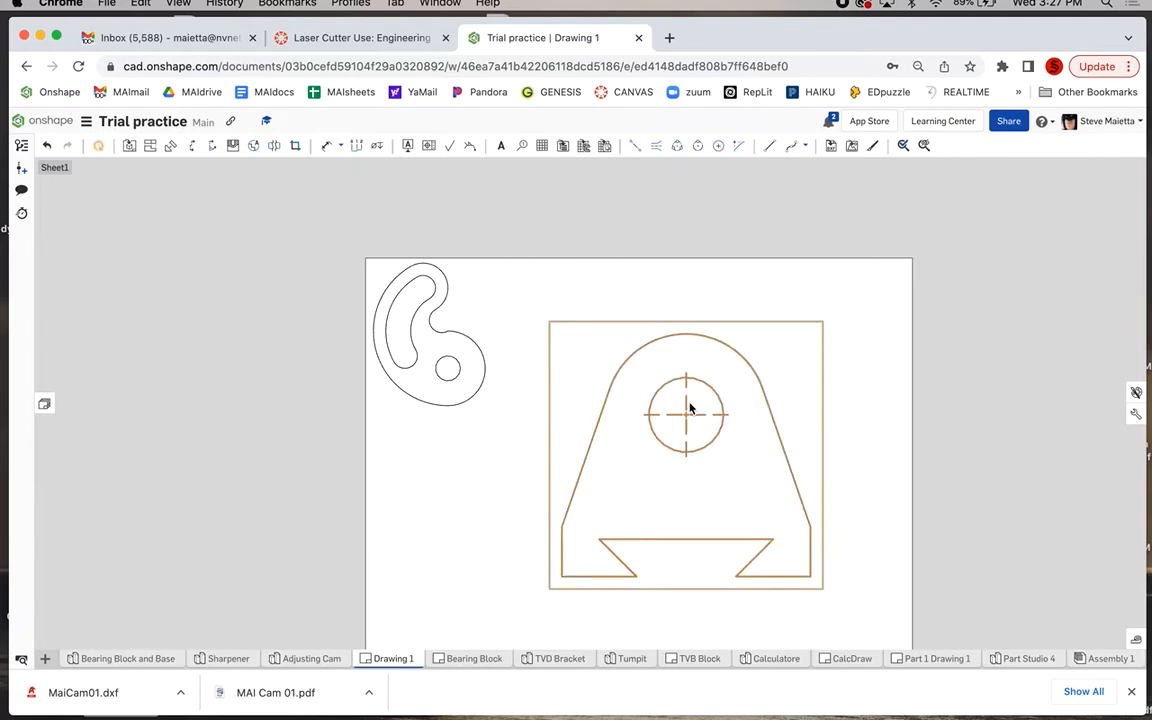
{"action": "right_click", "coordinate": [693, 386]}
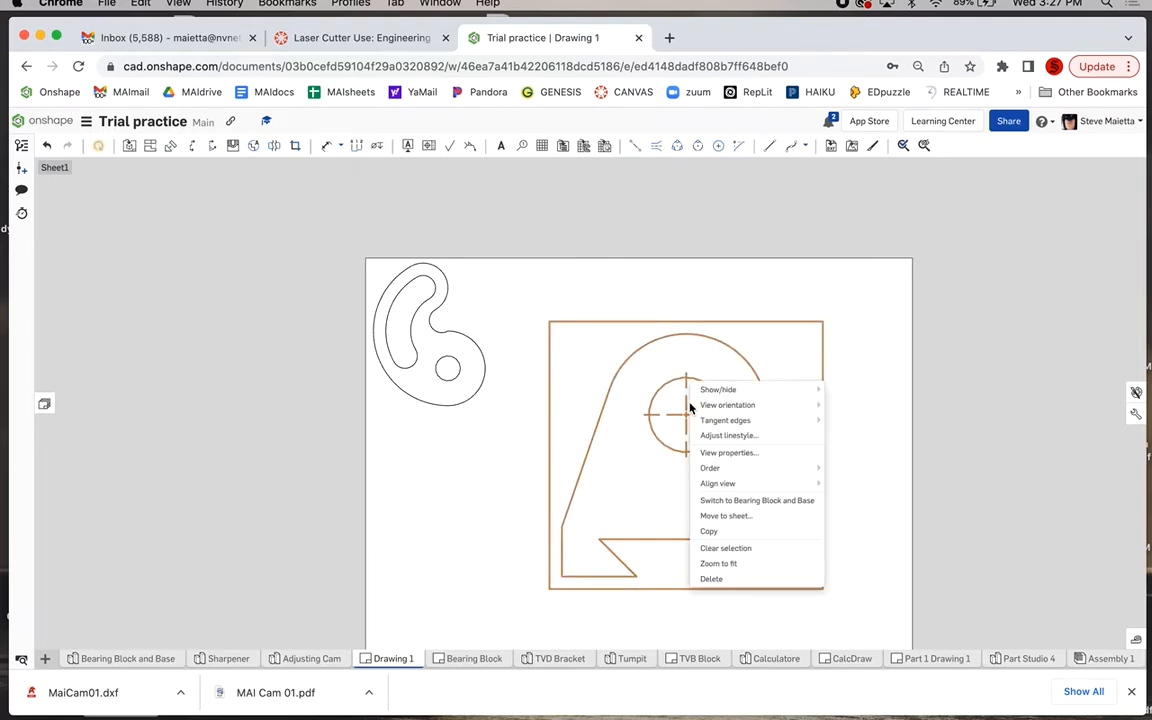
{"action": "mouse_move", "coordinate": [724, 396]}
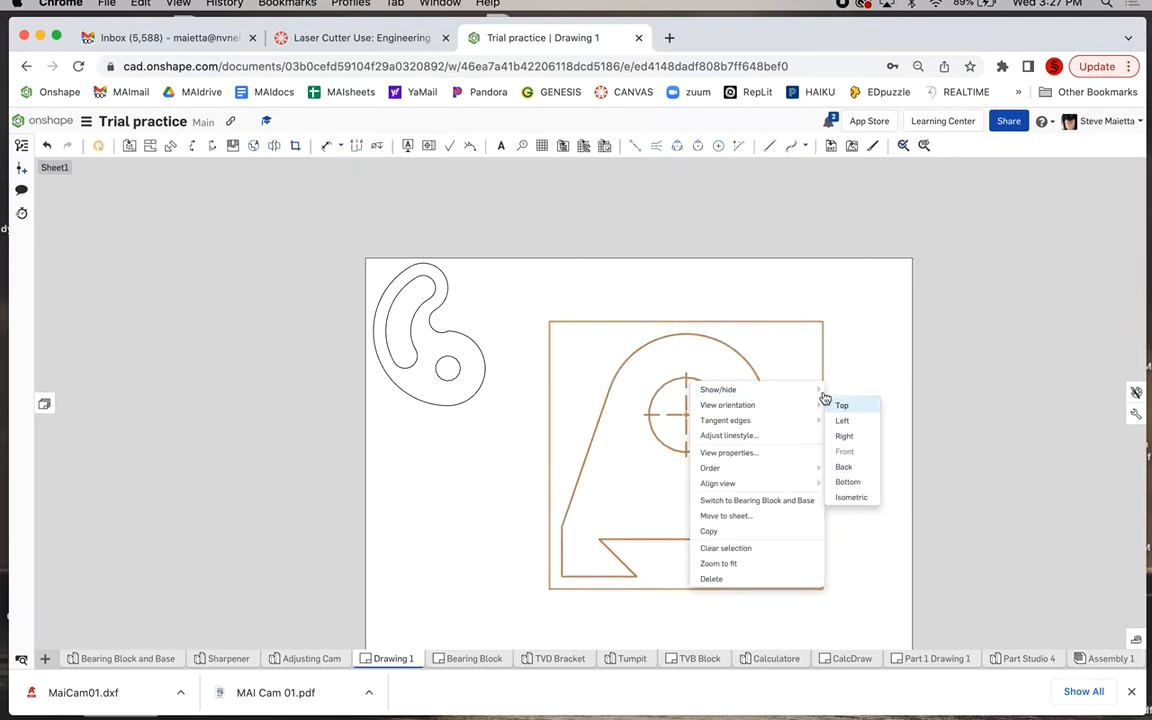
{"action": "left_click", "coordinate": [846, 469]}
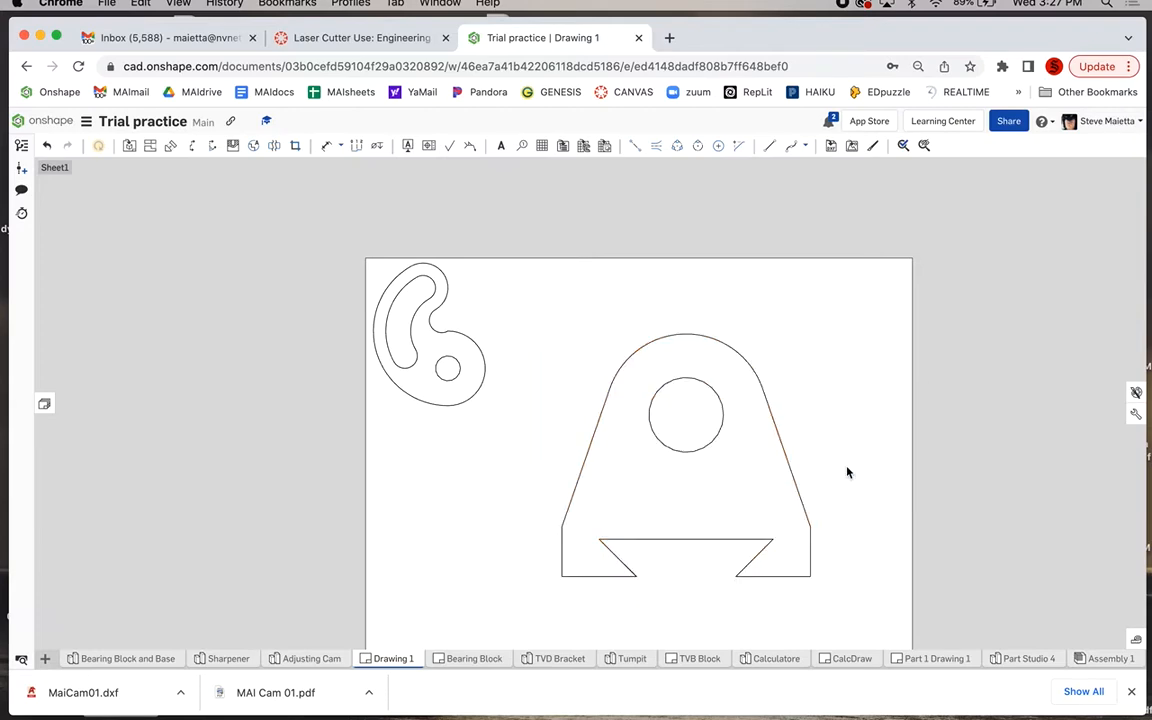
Step: Reposition the bearing block view to the right of the cam view so that the two do not overlap
{"action": "mouse_move", "coordinate": [729, 423]}
{"action": "left_mouse_down"}
{"action": "mouse_move", "coordinate": [746, 391]}
{"action": "mouse_move", "coordinate": [792, 380]}
{"action": "mouse_move", "coordinate": [766, 409]}
{"action": "left_mouse_up"}
{"action": "mouse_move", "coordinate": [661, 470]}
{"action": "left_mouse_down"}
{"action": "mouse_move", "coordinate": [733, 383]}
{"action": "mouse_move", "coordinate": [618, 399]}
{"action": "left_mouse_up"}
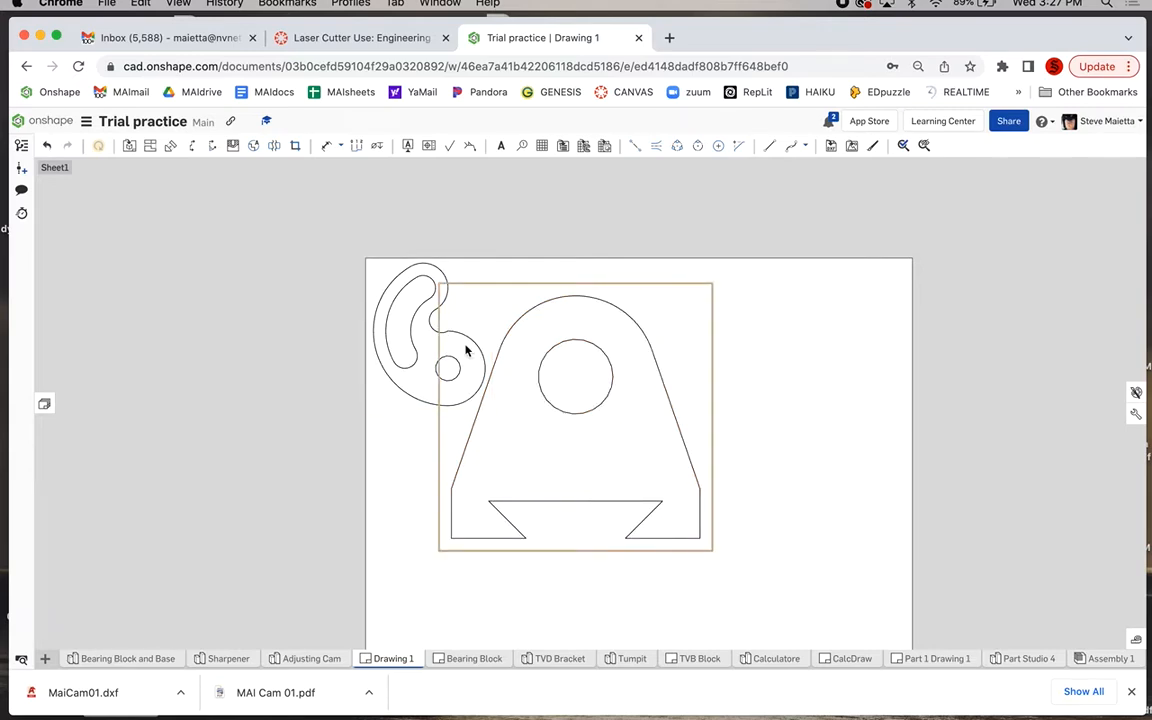
{"action": "mouse_move", "coordinate": [548, 410]}
{"action": "left_mouse_down"}
{"action": "mouse_move", "coordinate": [690, 412]}
{"action": "mouse_move", "coordinate": [709, 428]}
{"action": "left_mouse_up"}
{"action": "scroll", "coordinate": [457, 437], "scroll_direction": "down", "scroll_amount": 3}
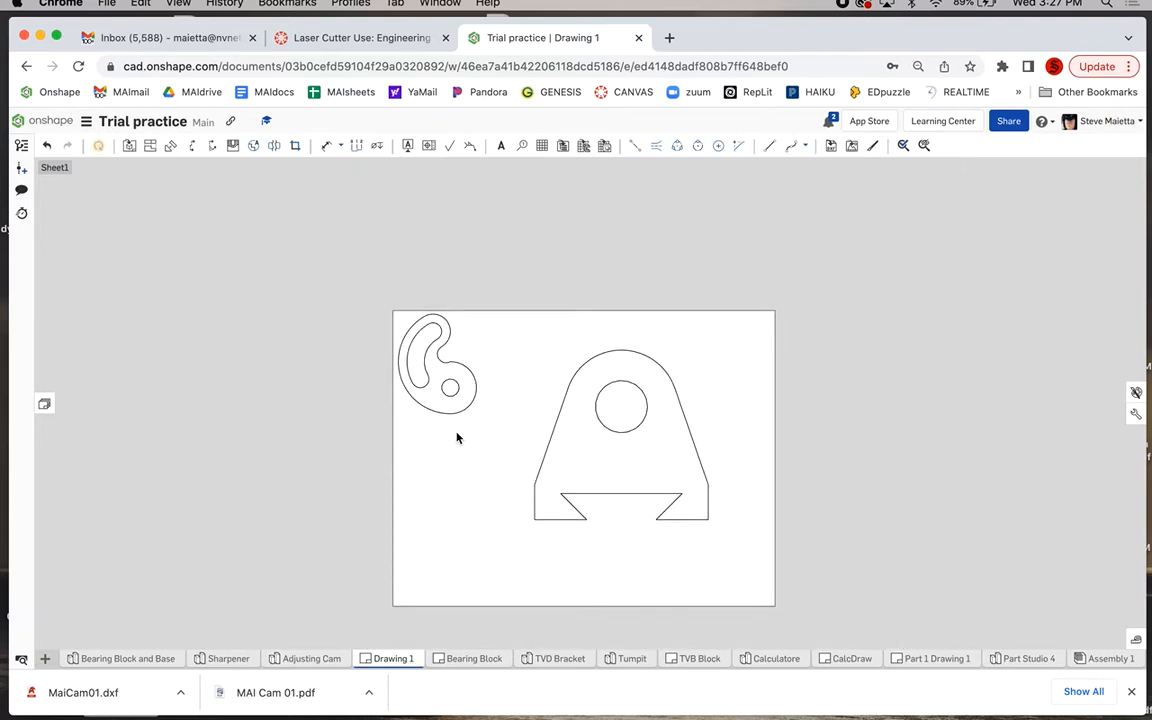
{"action": "right_click", "coordinate": [392, 658]}
{"action": "left_click", "coordinate": [390, 627]}
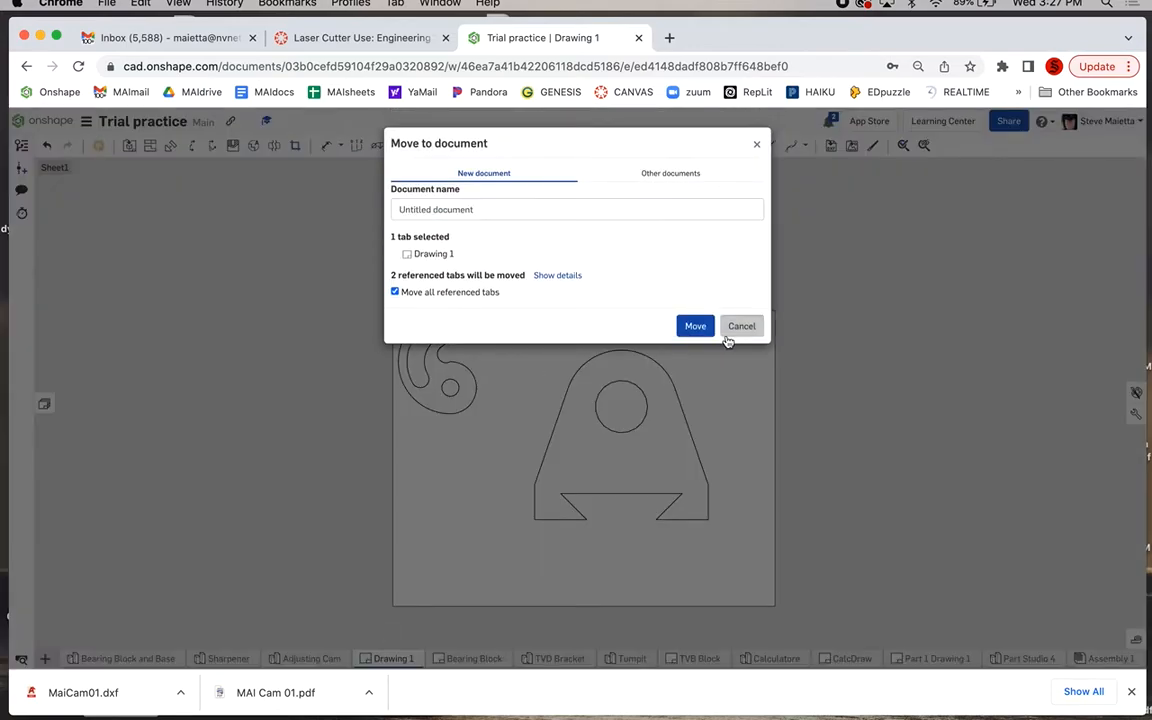
{"action": "left_click", "coordinate": [733, 330]}
Step: Export Drawing 1 as a downloaded DXF file named MaiParts01, using version Release 11-12 and the current sheet
{"action": "right_click", "coordinate": [375, 660]}
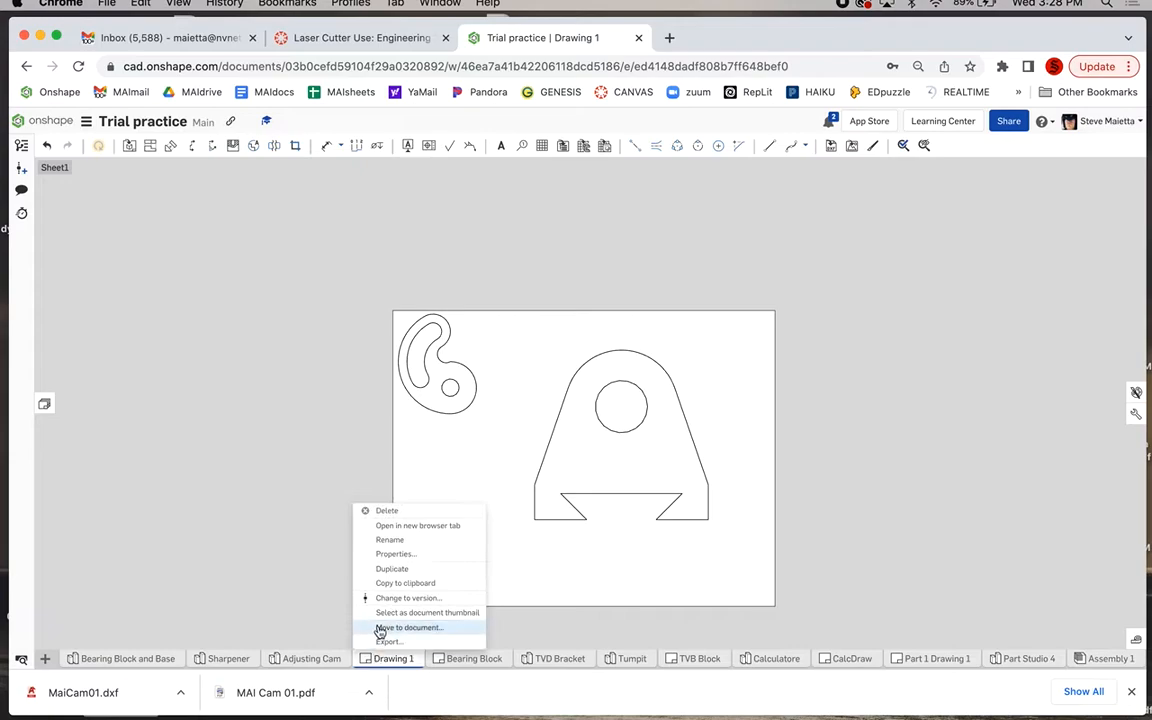
{"action": "left_click", "coordinate": [378, 645]}
{"action": "left_click", "coordinate": [558, 176]}
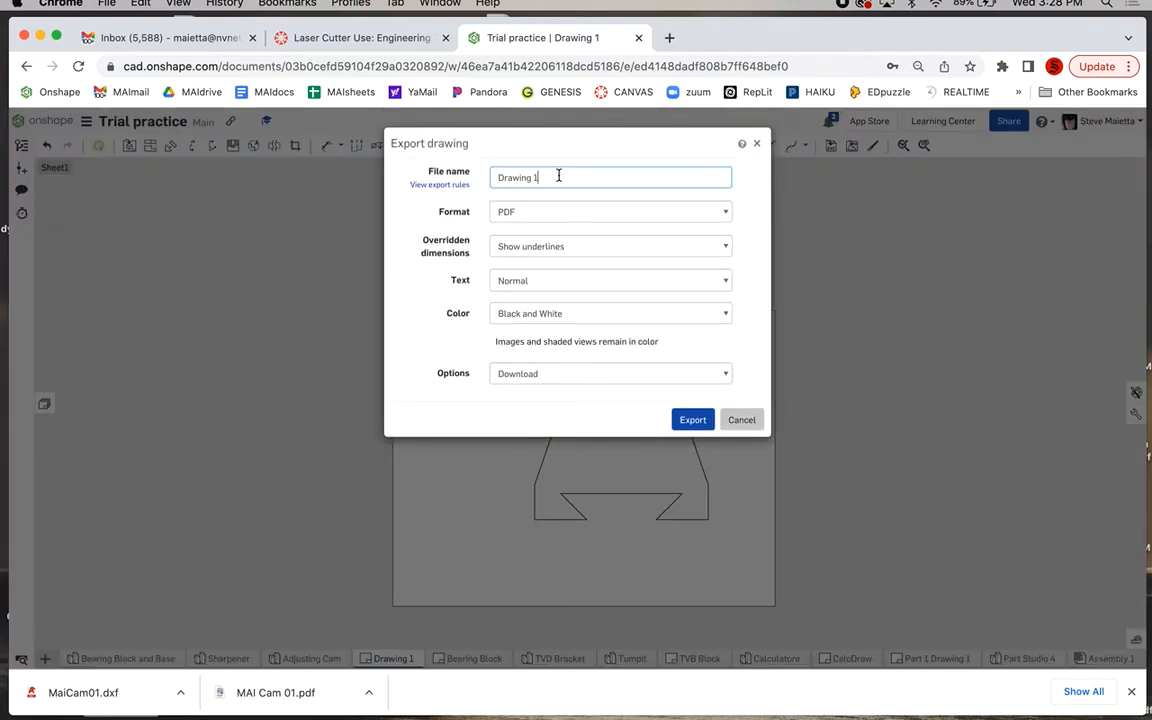
{"action": "key", "text": "super+a"}
{"action": "type", "text": "M"}
{"action": "left_click", "coordinate": [498, 213]}
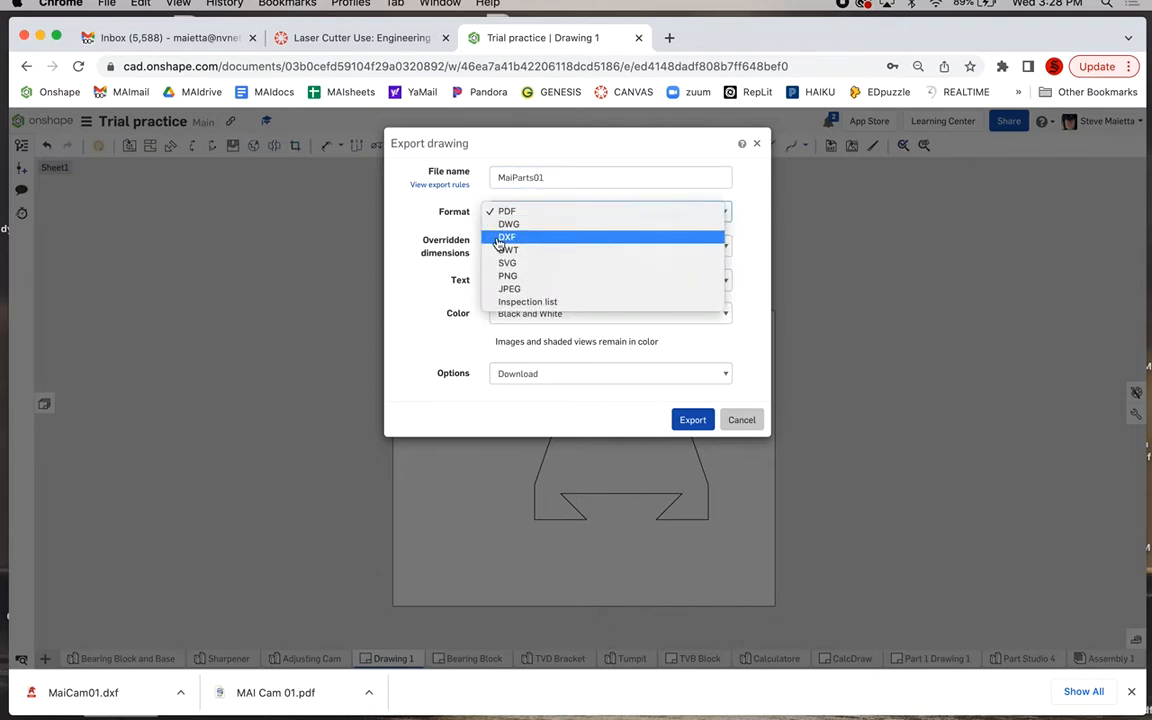
{"action": "left_click", "coordinate": [500, 240]}
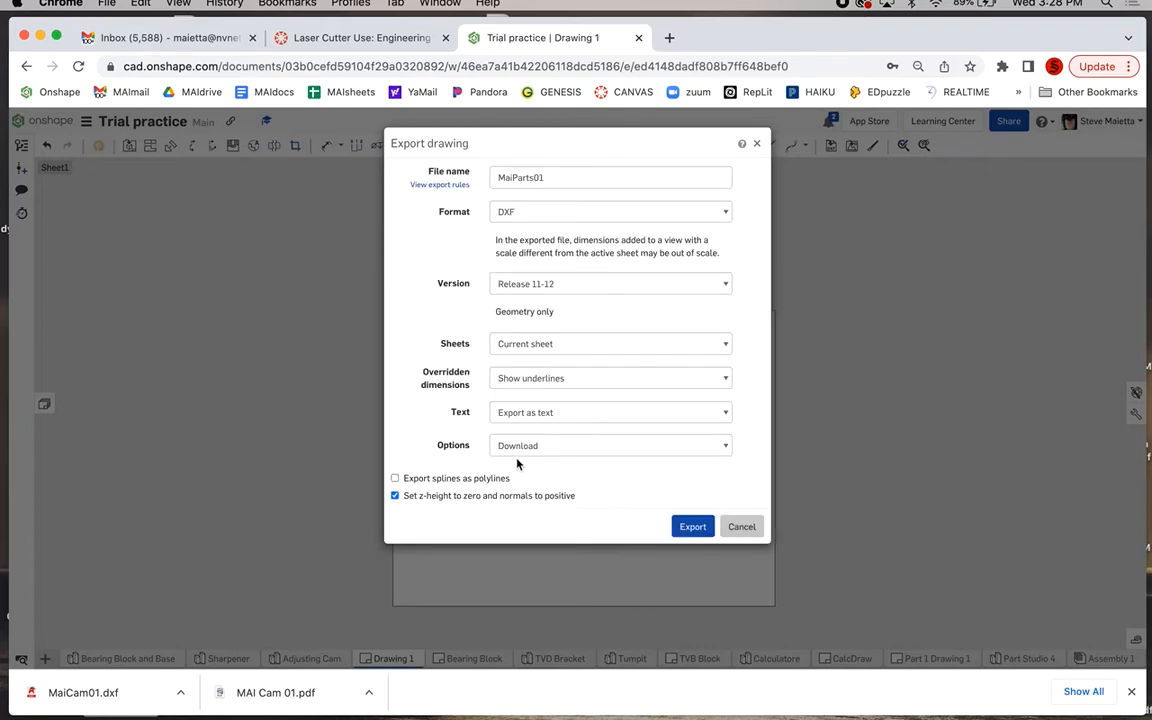
{"action": "left_click", "coordinate": [686, 534]}
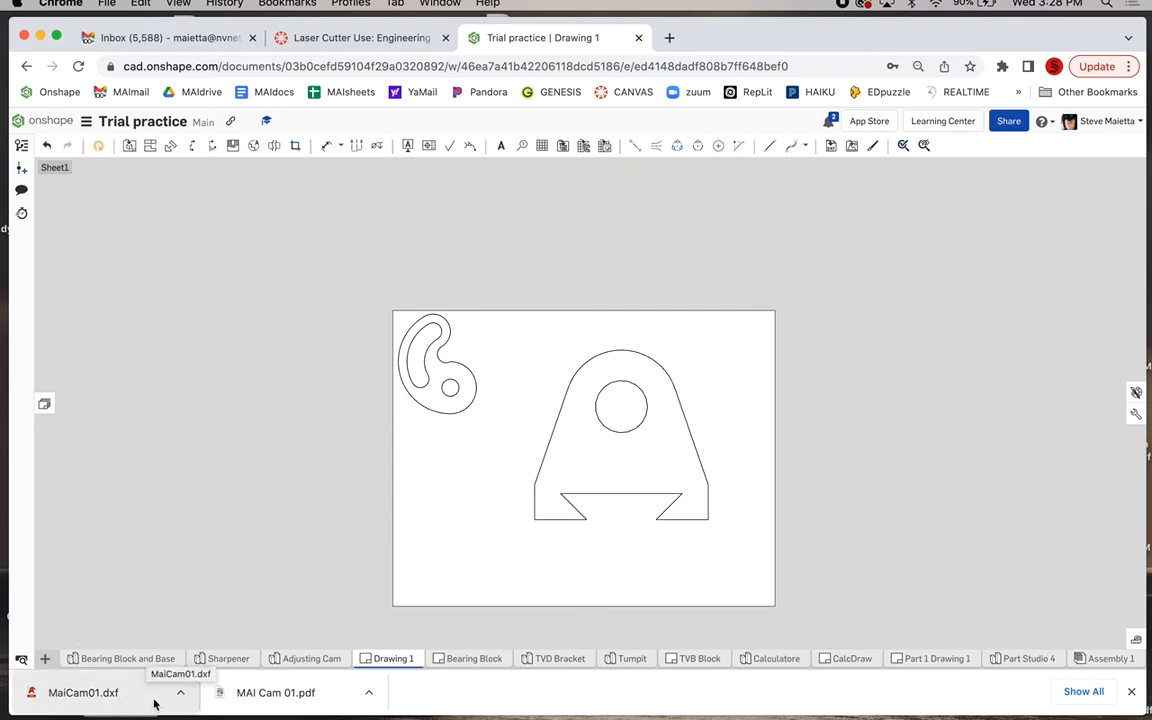
Step: Narrow the browser window to uncover the desktop and place the downloaded MaiParts01.dxf beside MaiCam01.dxf
{"action": "left_click_drag", "start_coordinate": [8, 342], "coordinate": [329, 349]}
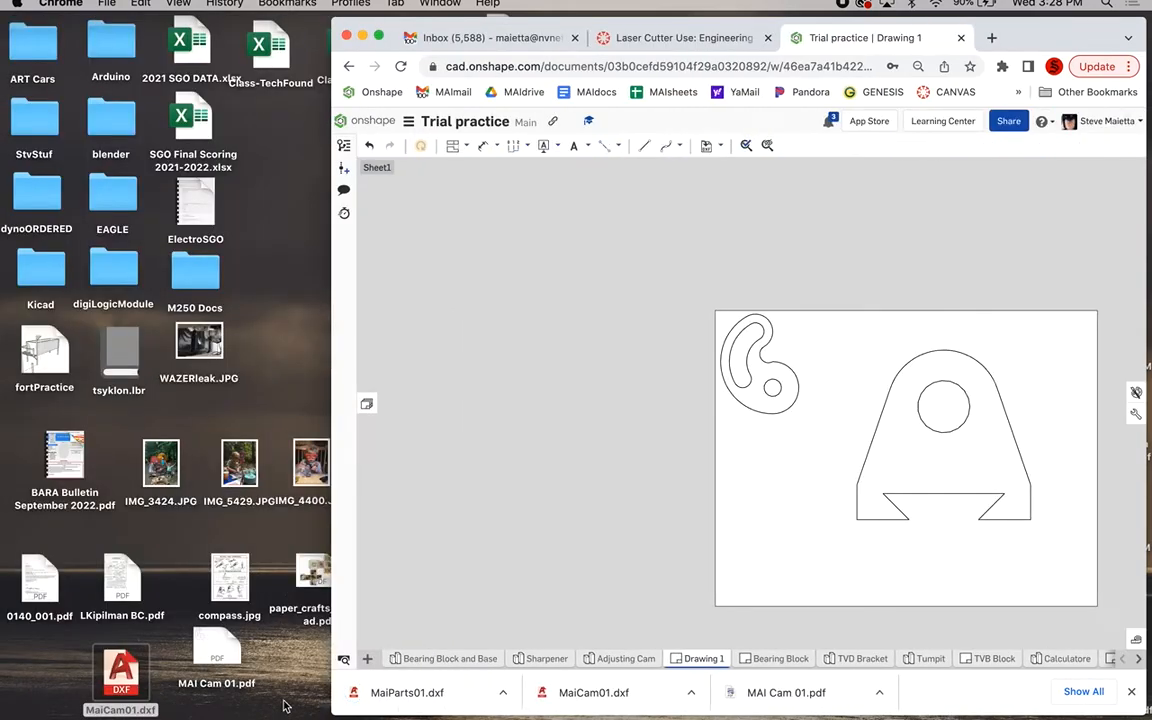
{"action": "left_click_drag", "start_coordinate": [116, 670], "coordinate": [57, 678]}
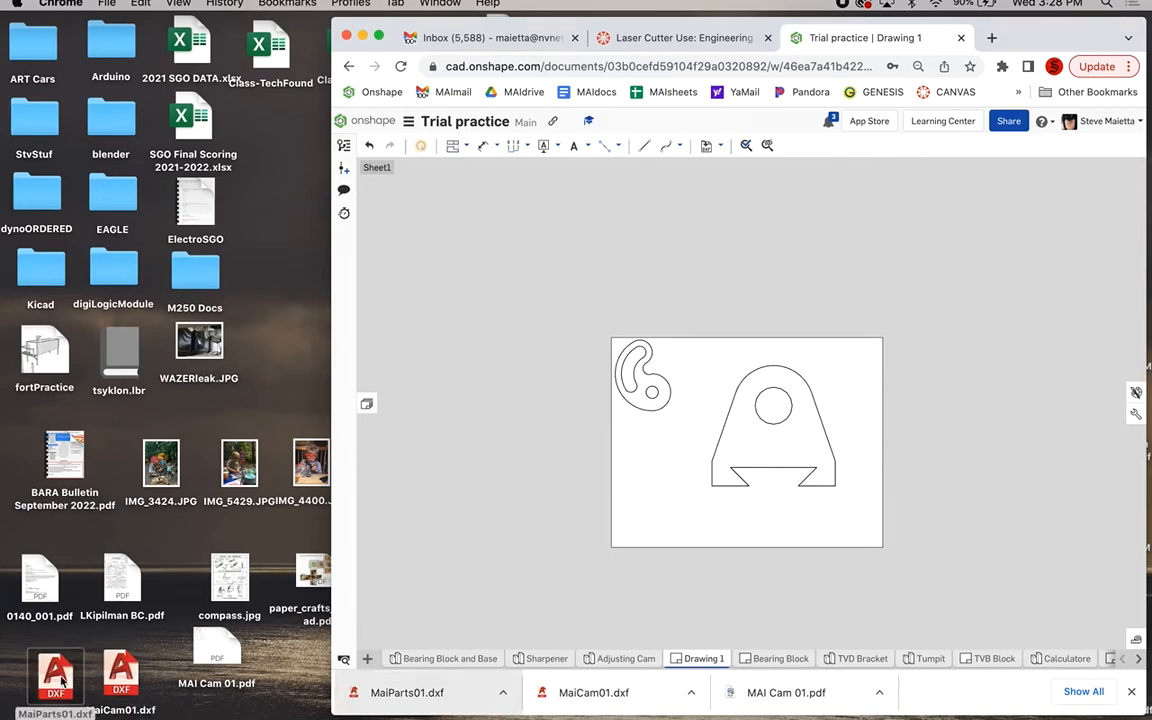
{"action": "left_click", "coordinate": [57, 679]}
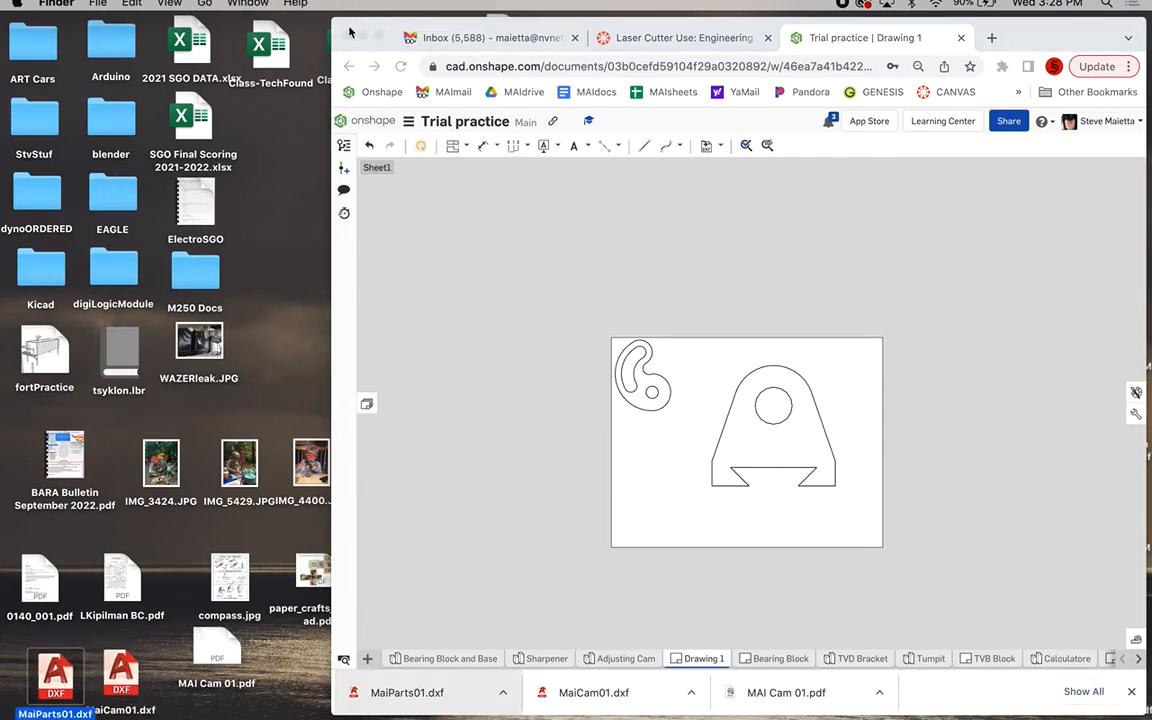
Step: Minimize the browser window and switch to Adobe Illustrator
{"action": "left_click", "coordinate": [363, 35]}
{"action": "mouse_move", "coordinate": [445, 678]}
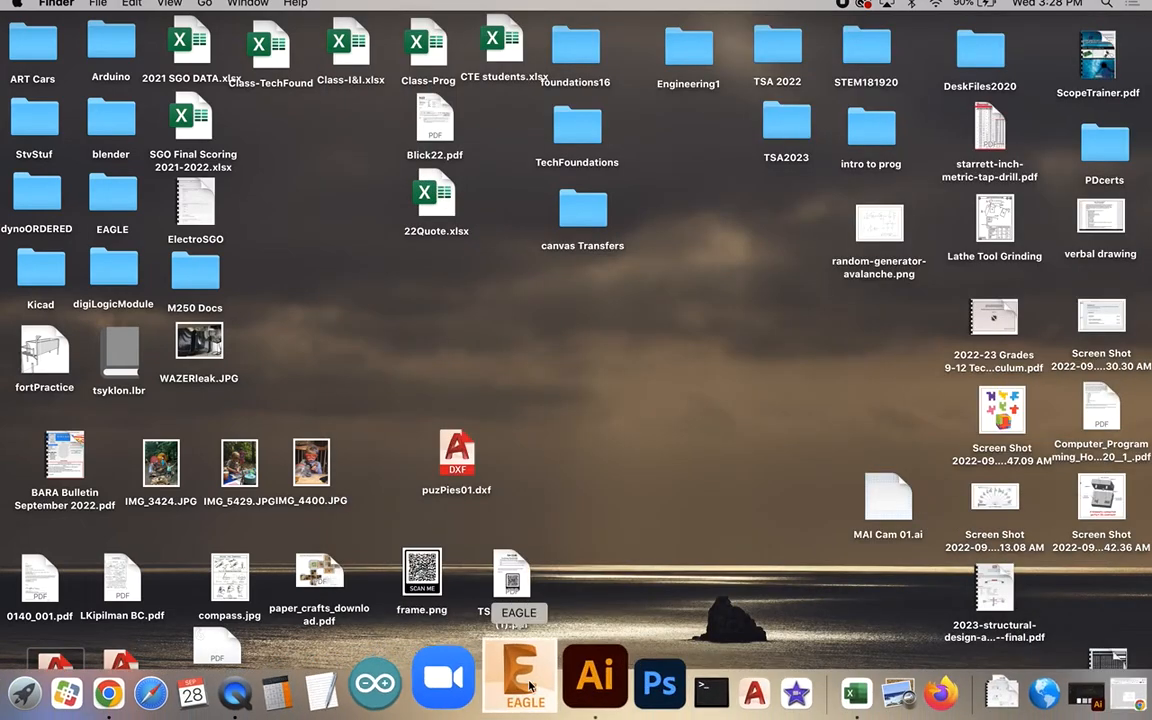
{"action": "left_click", "coordinate": [595, 680]}
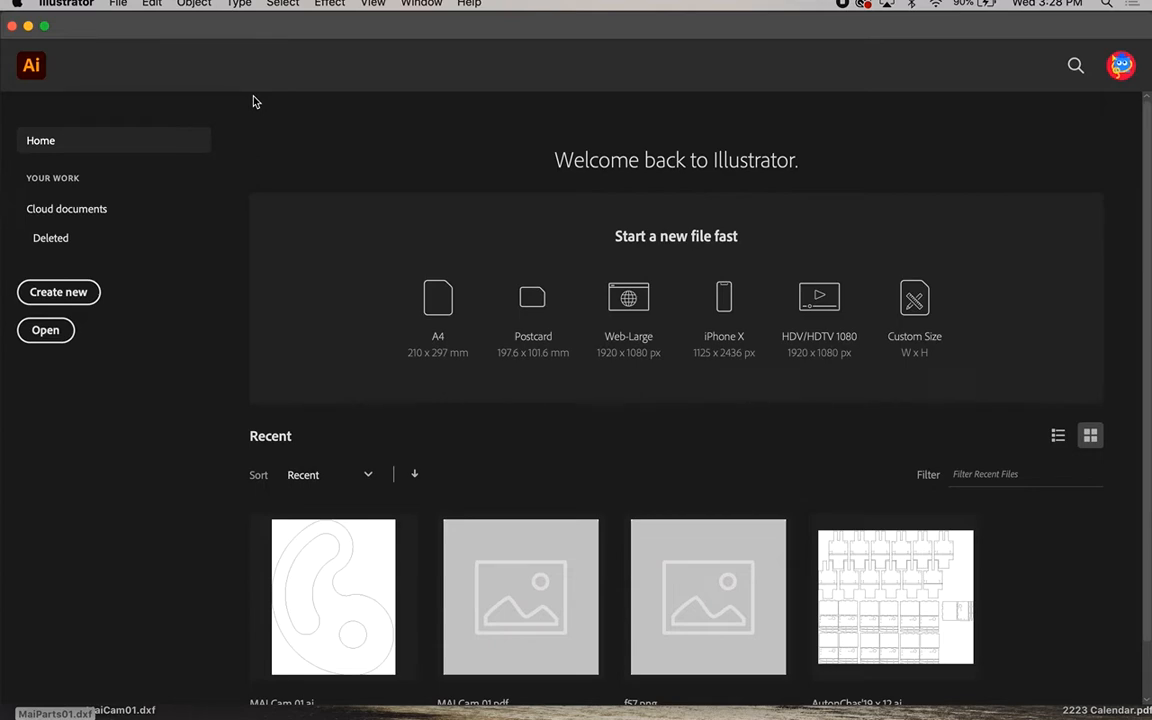
Step: Set the general, stroke and type units to inches in the Illustrator preferences
{"action": "left_click", "coordinate": [70, 4]}
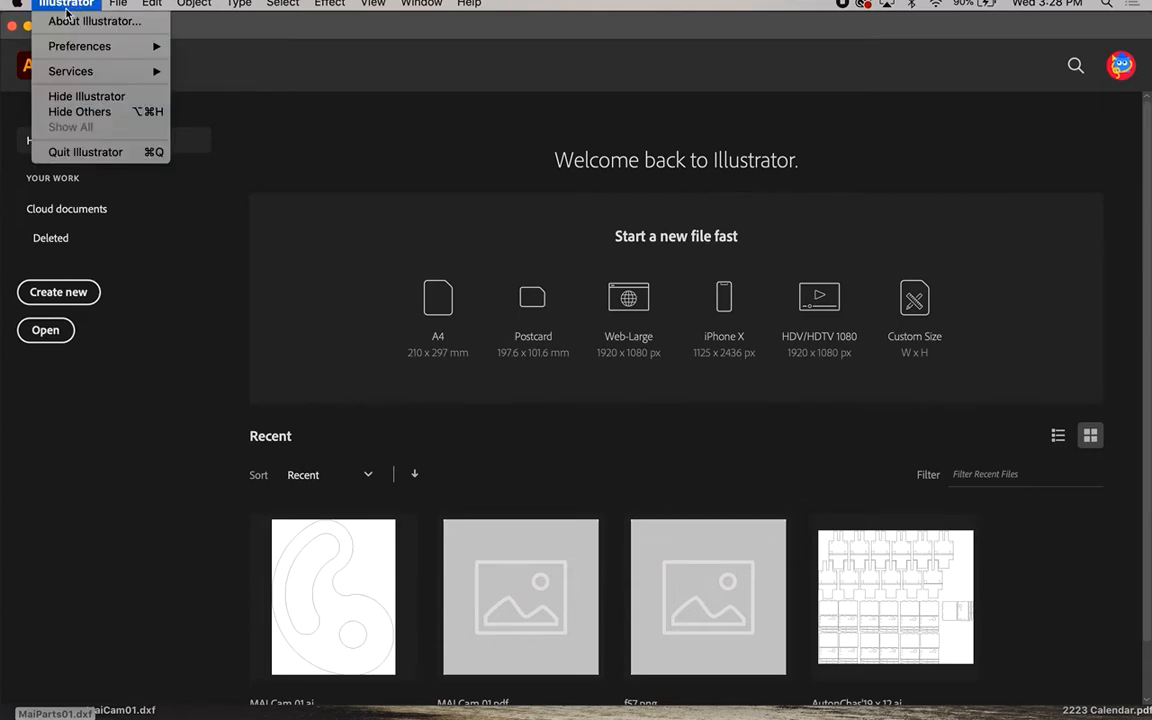
{"action": "mouse_move", "coordinate": [63, 45]}
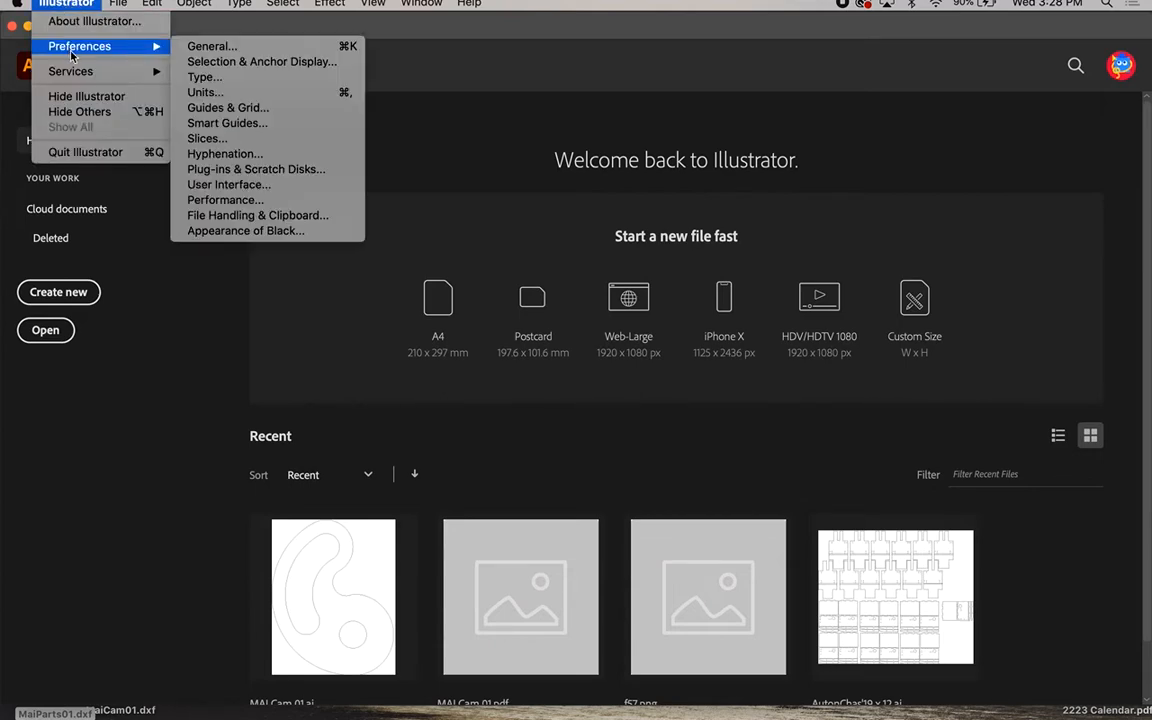
{"action": "left_click", "coordinate": [205, 92]}
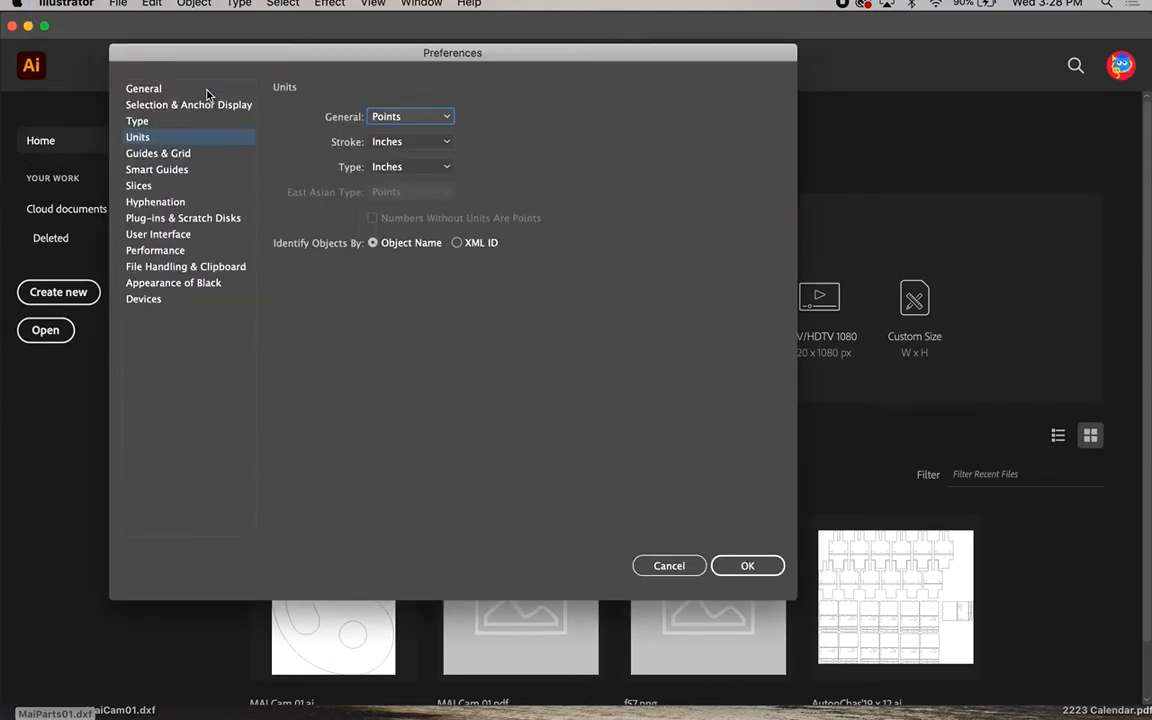
{"action": "left_click", "coordinate": [374, 117]}
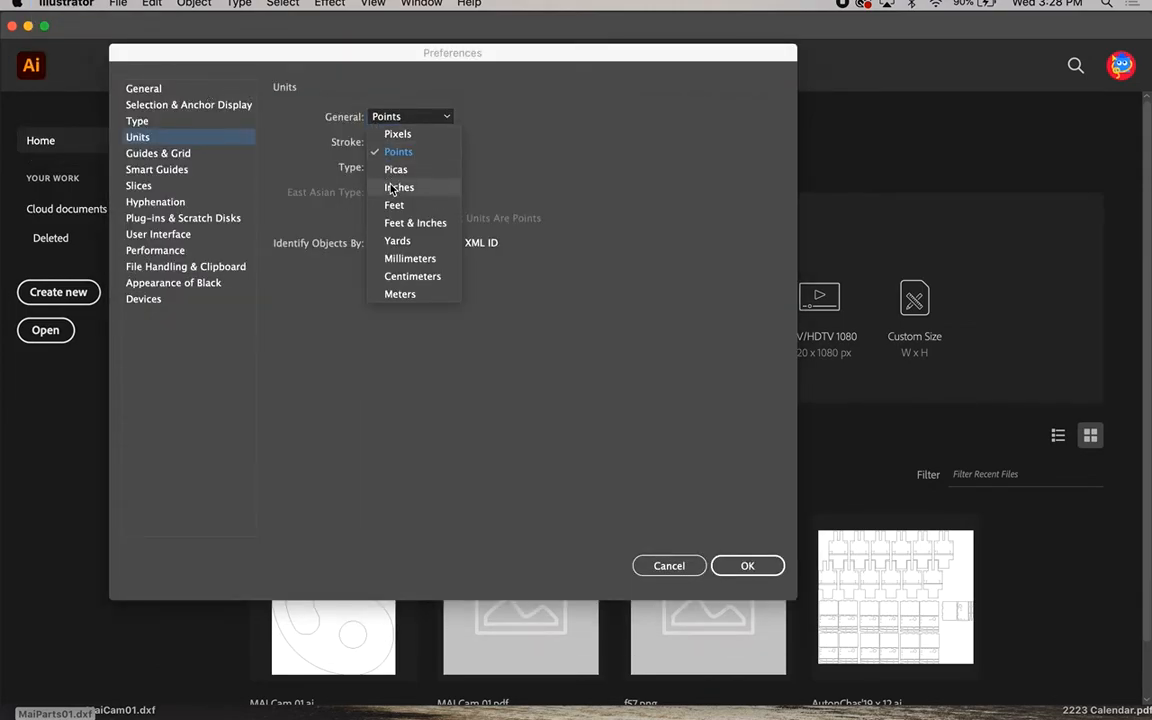
{"action": "left_click", "coordinate": [393, 187]}
{"action": "left_click", "coordinate": [380, 141]}
{"action": "left_click", "coordinate": [382, 194]}
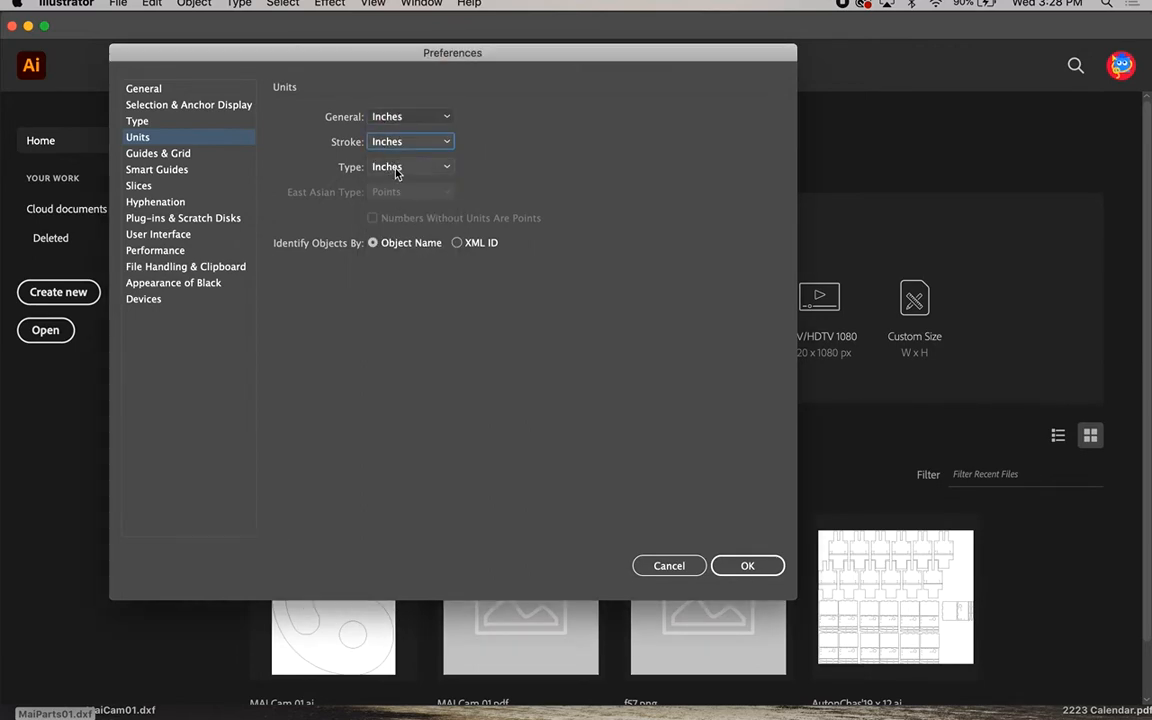
{"action": "left_click", "coordinate": [397, 168]}
{"action": "left_click", "coordinate": [398, 198]}
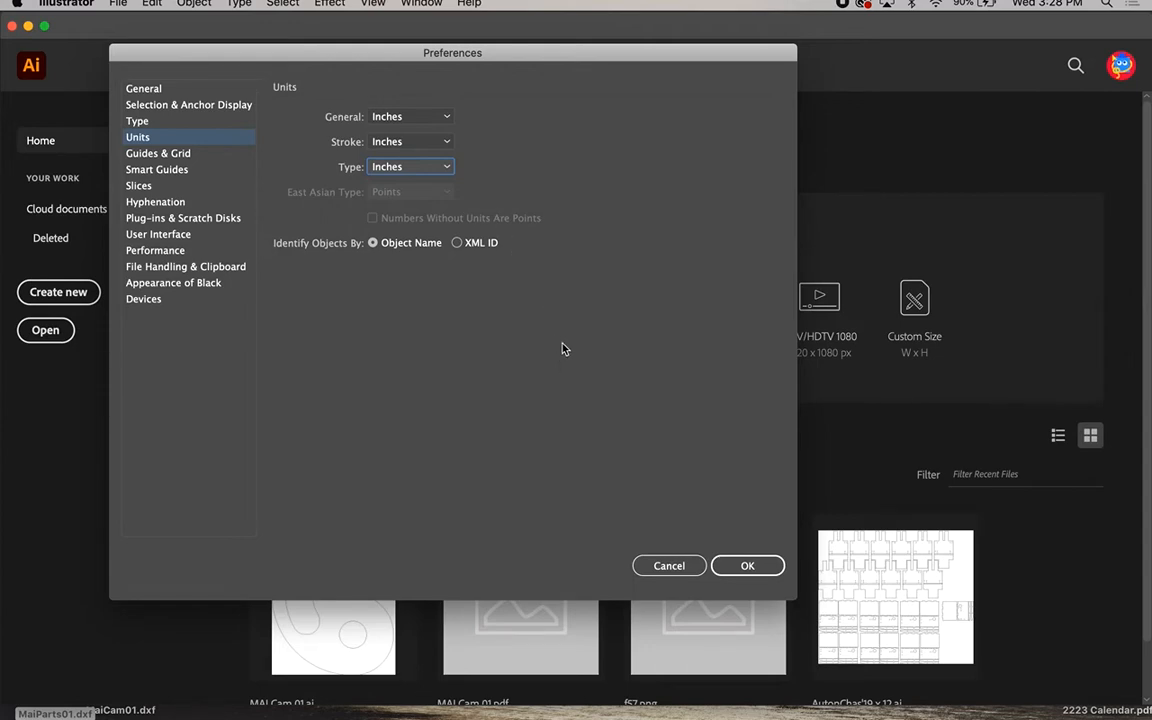
{"action": "left_click", "coordinate": [729, 565]}
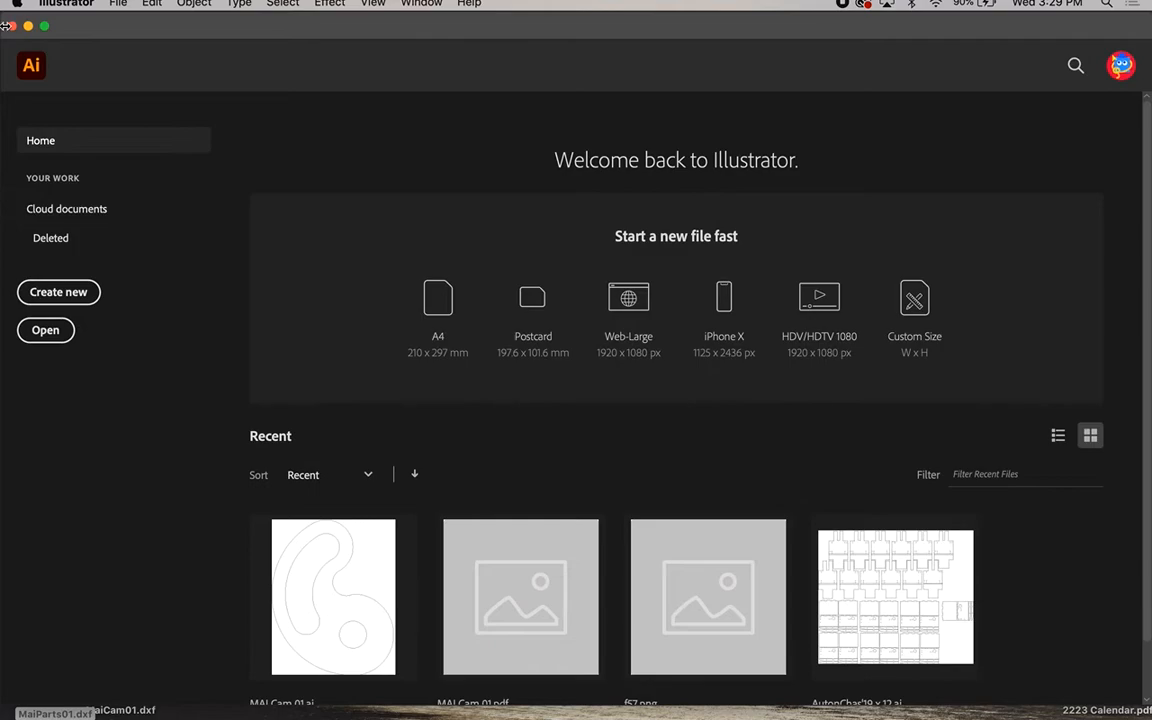
Step: Open MaiParts01.dxf from the desktop in Illustrator at original size, with 1 unit equal to 1 inch, Model layout and centered artwork
{"action": "left_click_drag", "start_coordinate": [5, 26], "coordinate": [195, 26]}
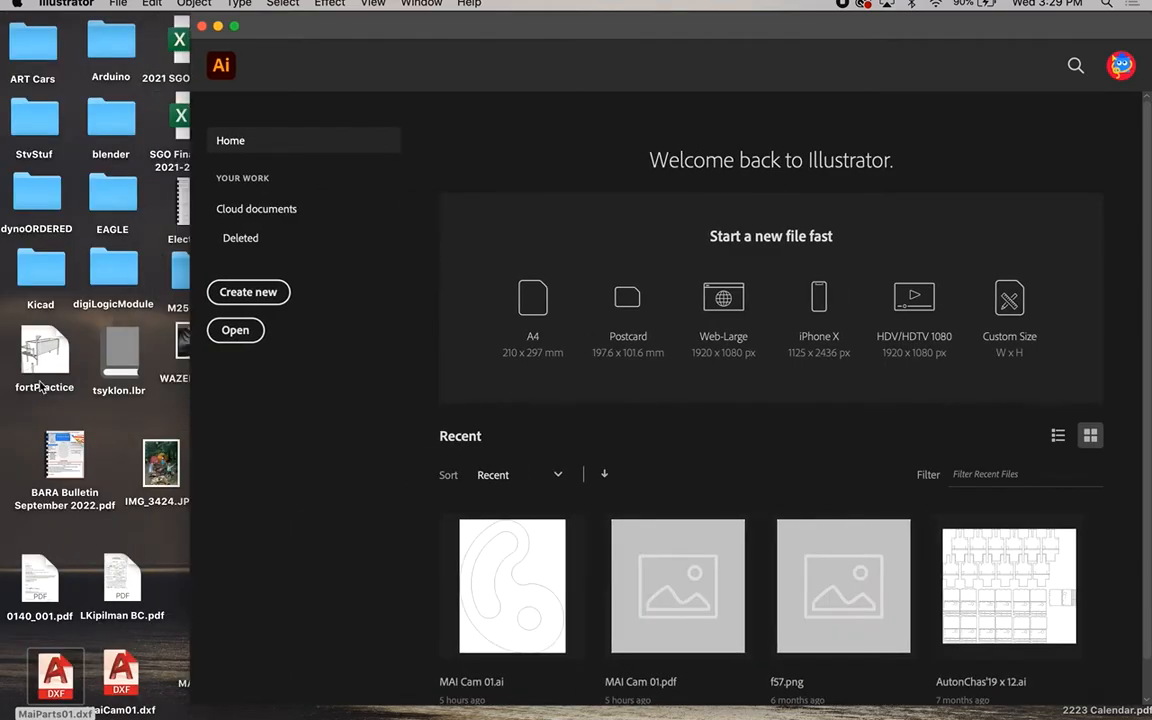
{"action": "left_click_drag", "start_coordinate": [55, 675], "coordinate": [580, 664]}
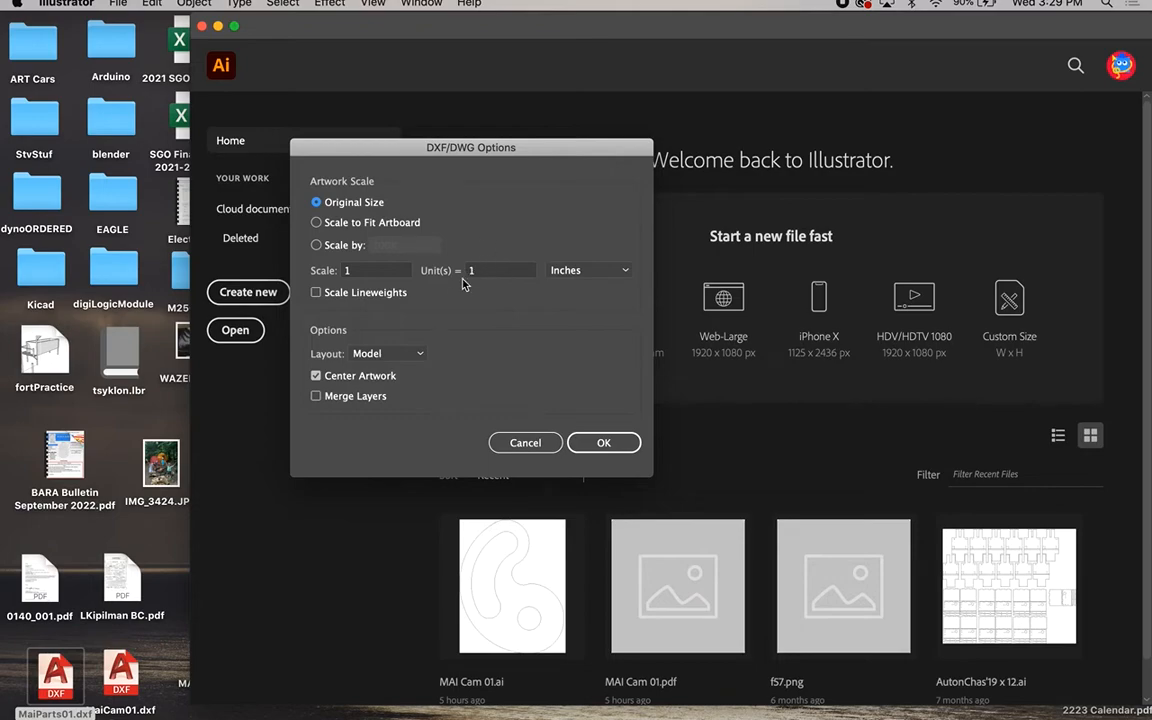
{"action": "left_click", "coordinate": [600, 446]}
{"action": "left_click", "coordinate": [600, 449]}
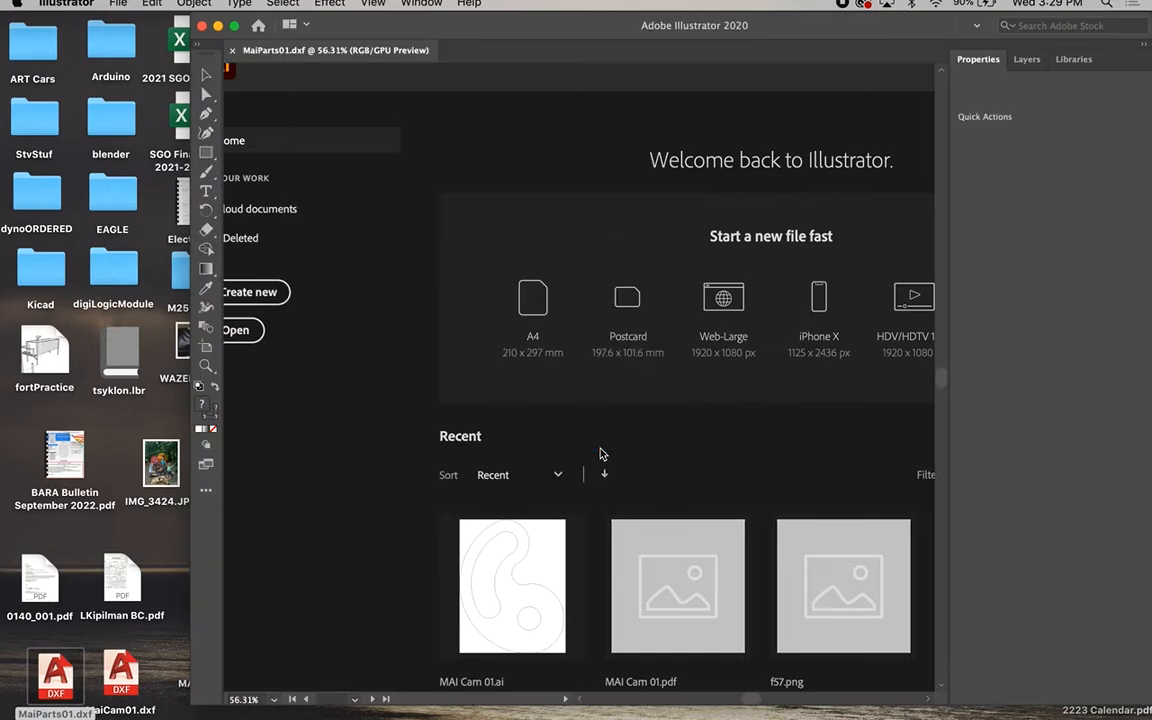
{"action": "scroll", "coordinate": [600, 455], "scroll_direction": "down", "scroll_amount": 4}
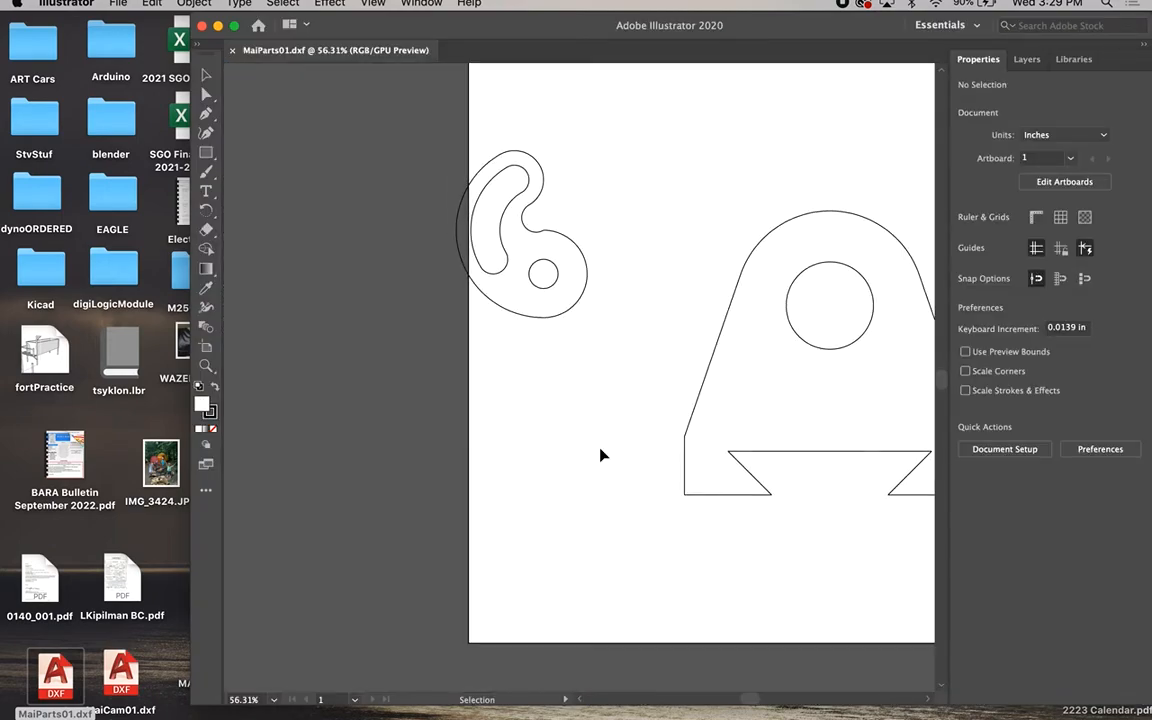
Step: Move the slotted cam part fully onto the artboard, close to its upper-left corner
{"action": "scroll", "coordinate": [600, 455], "scroll_direction": "right", "scroll_amount": 2}
{"action": "scroll", "coordinate": [600, 455], "scroll_direction": "up", "scroll_amount": 2}
{"action": "scroll", "coordinate": [601, 455], "scroll_direction": "up", "scroll_amount": 2}
{"action": "scroll", "coordinate": [601, 455], "scroll_direction": "right", "scroll_amount": 1}
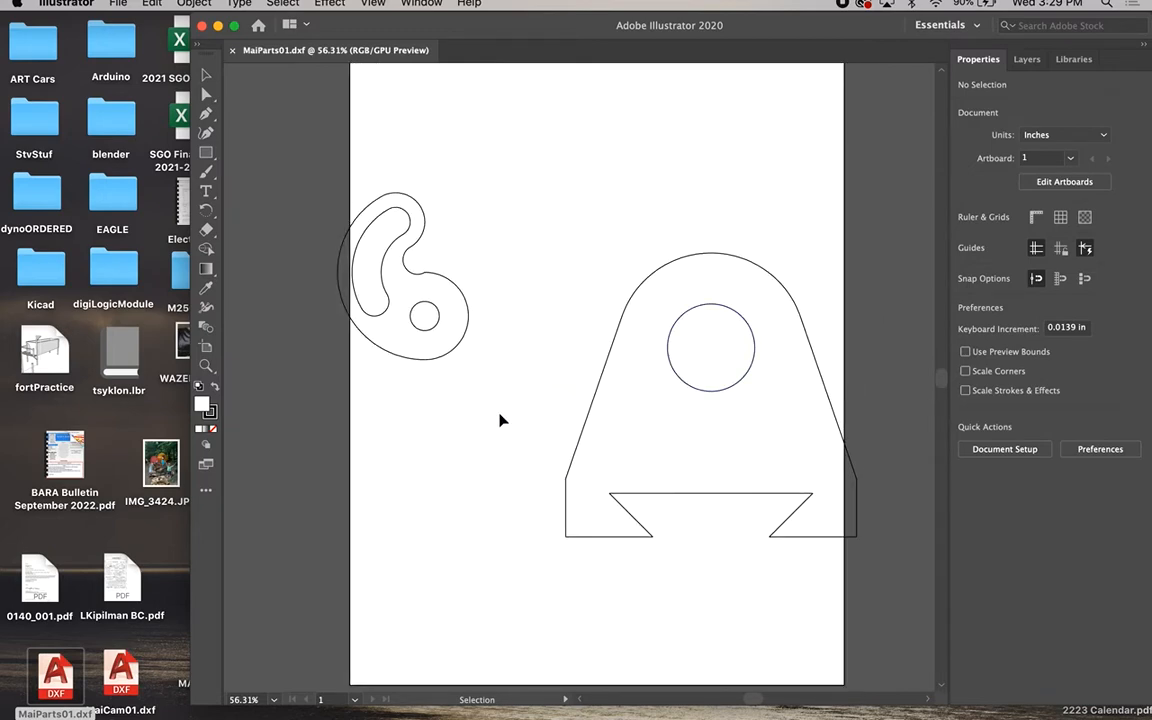
{"action": "key", "text": "super+minus"}
{"action": "key", "text": "super+minus"}
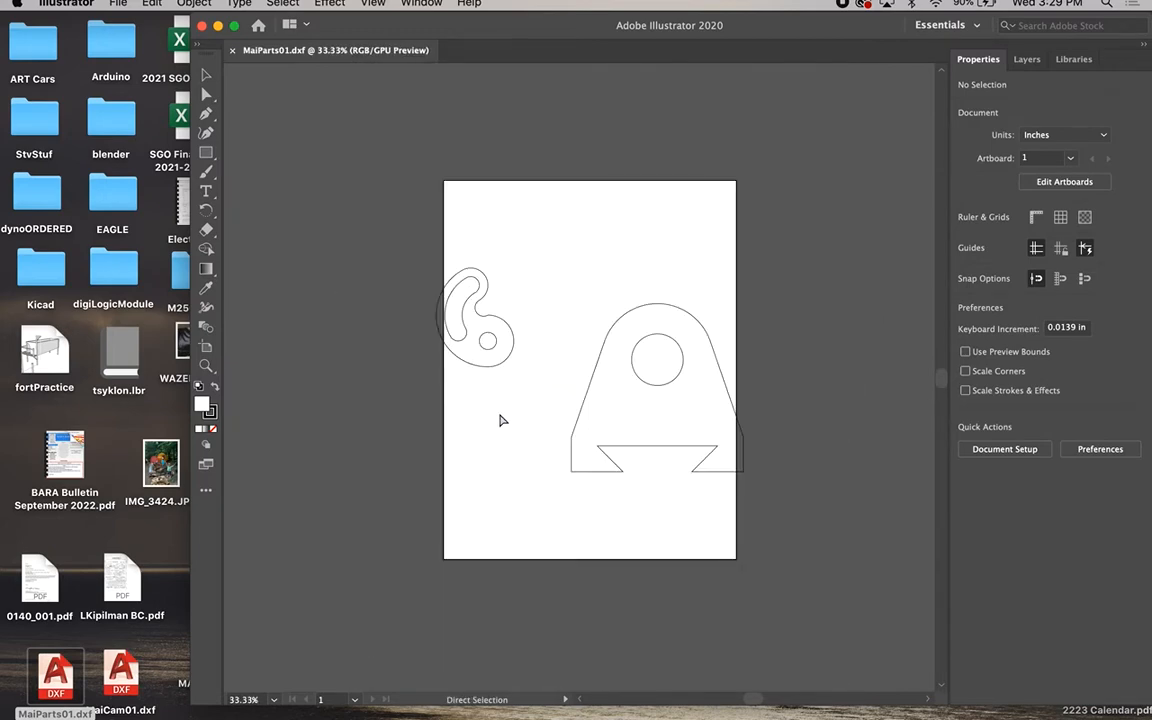
{"action": "key", "text": "v"}
{"action": "left_click_drag", "start_coordinate": [440, 222], "coordinate": [535, 416]}
{"action": "left_click_drag", "start_coordinate": [464, 337], "coordinate": [476, 253]}
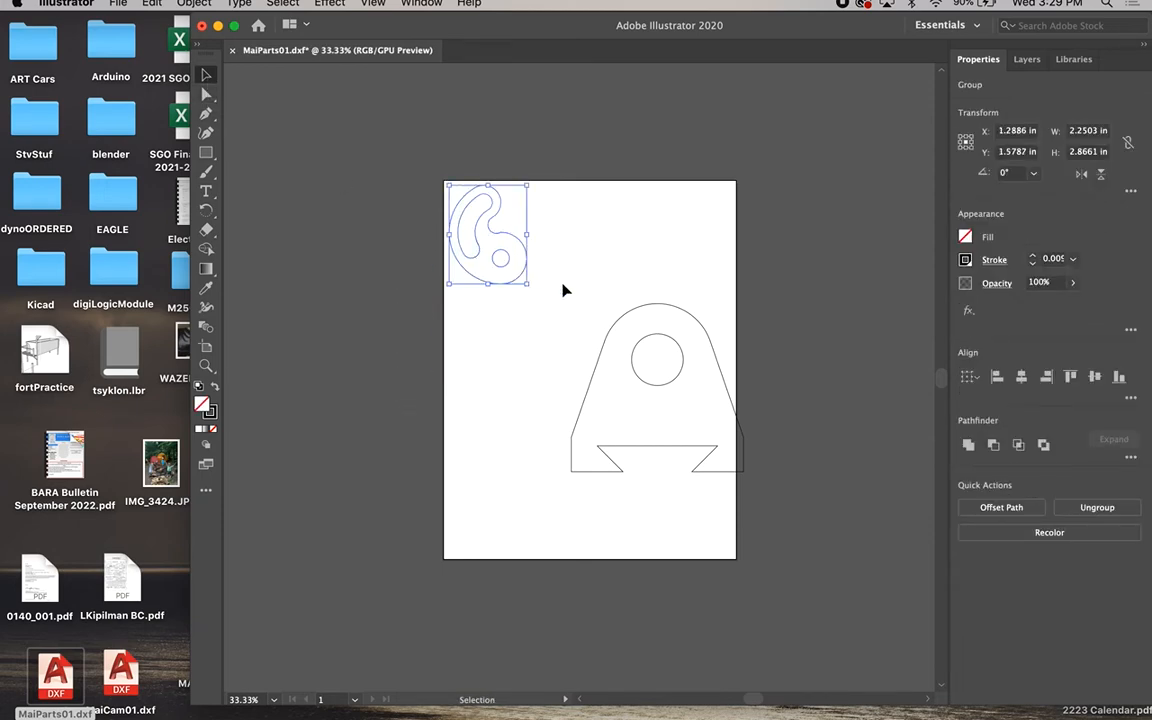
Step: Move the large bracket outline with its hole directly beside the cam at the artboard's upper edge
{"action": "left_click_drag", "start_coordinate": [550, 287], "coordinate": [764, 512]}
{"action": "left_click_drag", "start_coordinate": [648, 390], "coordinate": [594, 265]}
{"action": "left_click", "coordinate": [491, 415]}
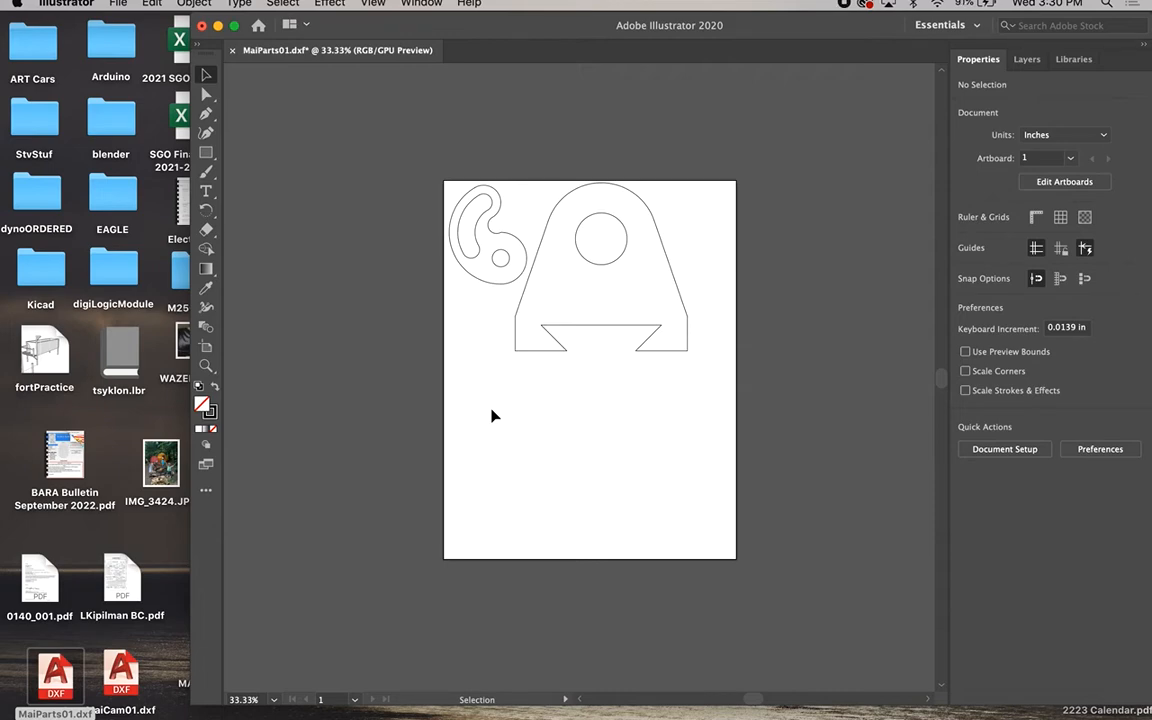
Step: Inspect how the bracket is built by selecting its slanted edge, circular hole and slot edge individually
{"action": "left_click", "coordinate": [544, 232]}
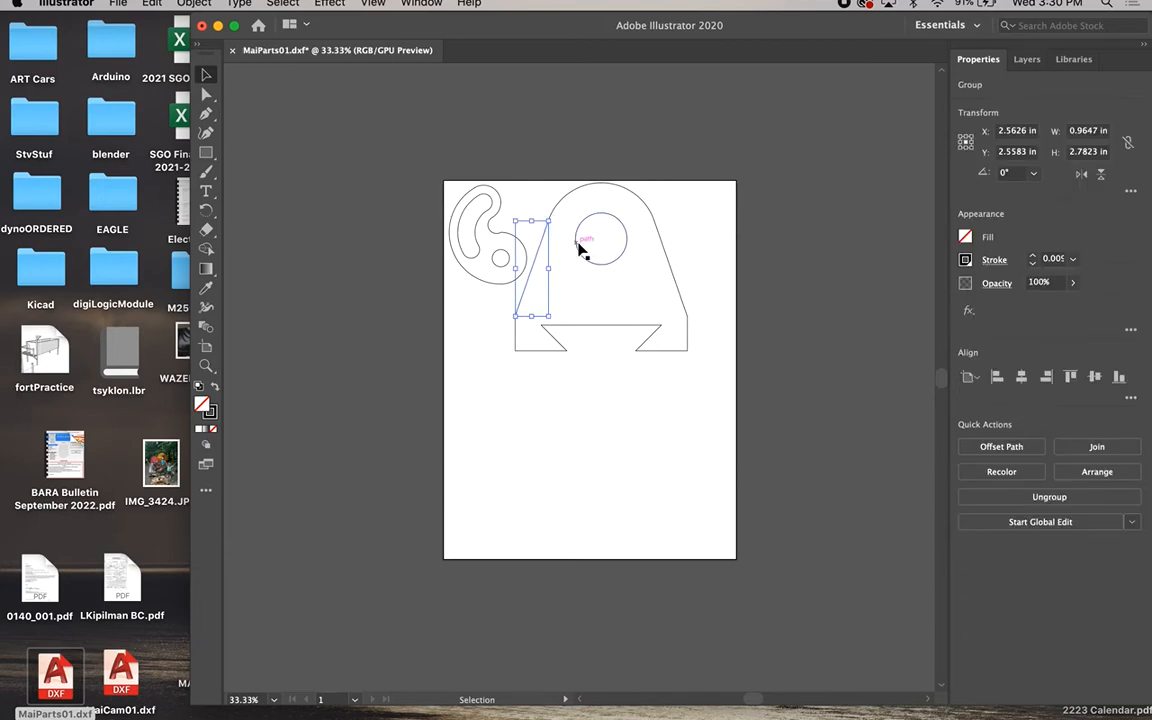
{"action": "key", "text": "Delete"}
{"action": "left_click", "coordinate": [582, 248]}
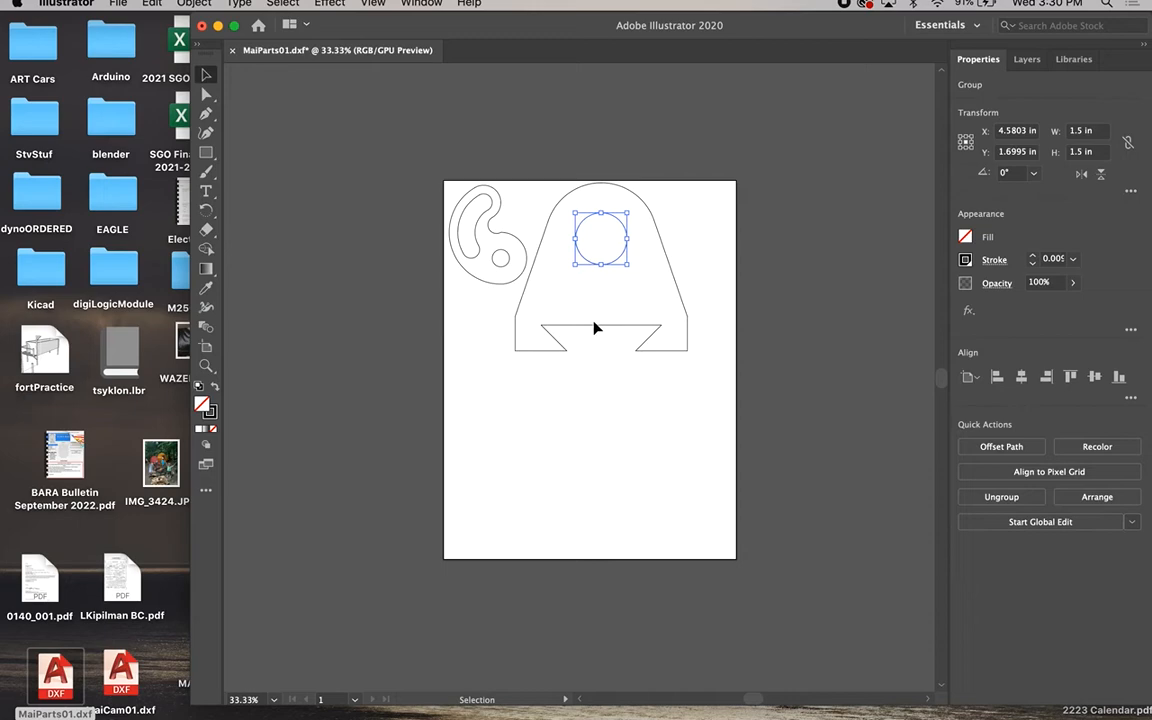
{"action": "left_click", "coordinate": [596, 330]}
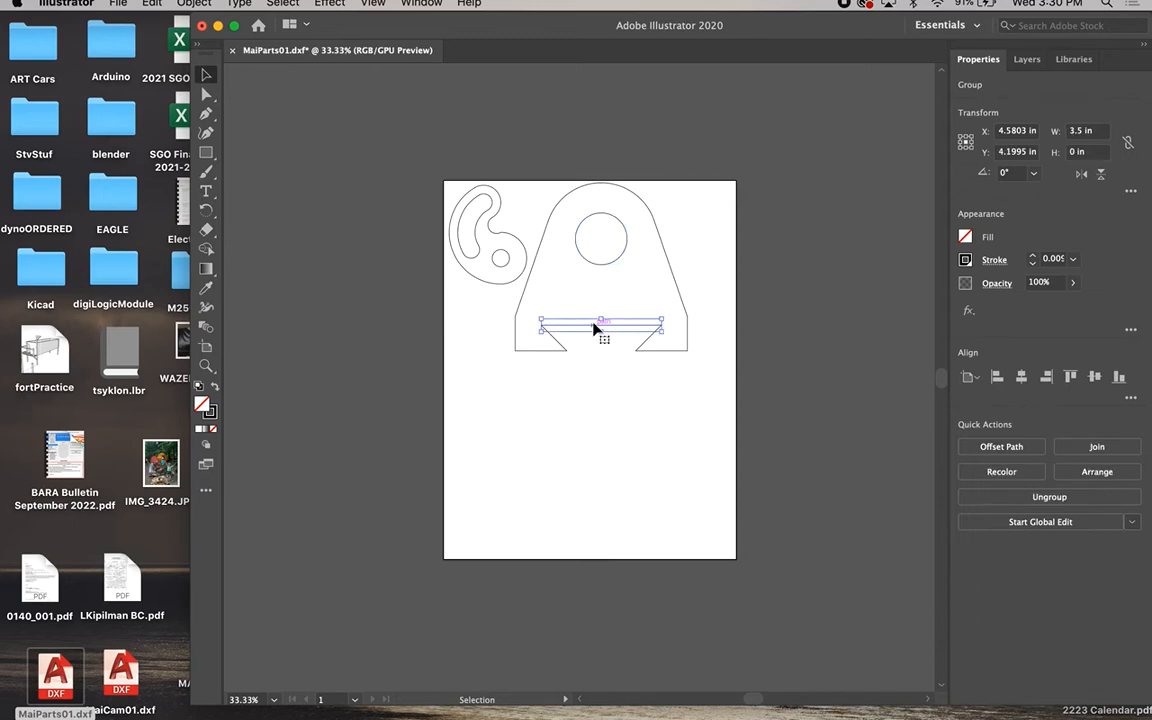
{"action": "left_click", "coordinate": [406, 337]}
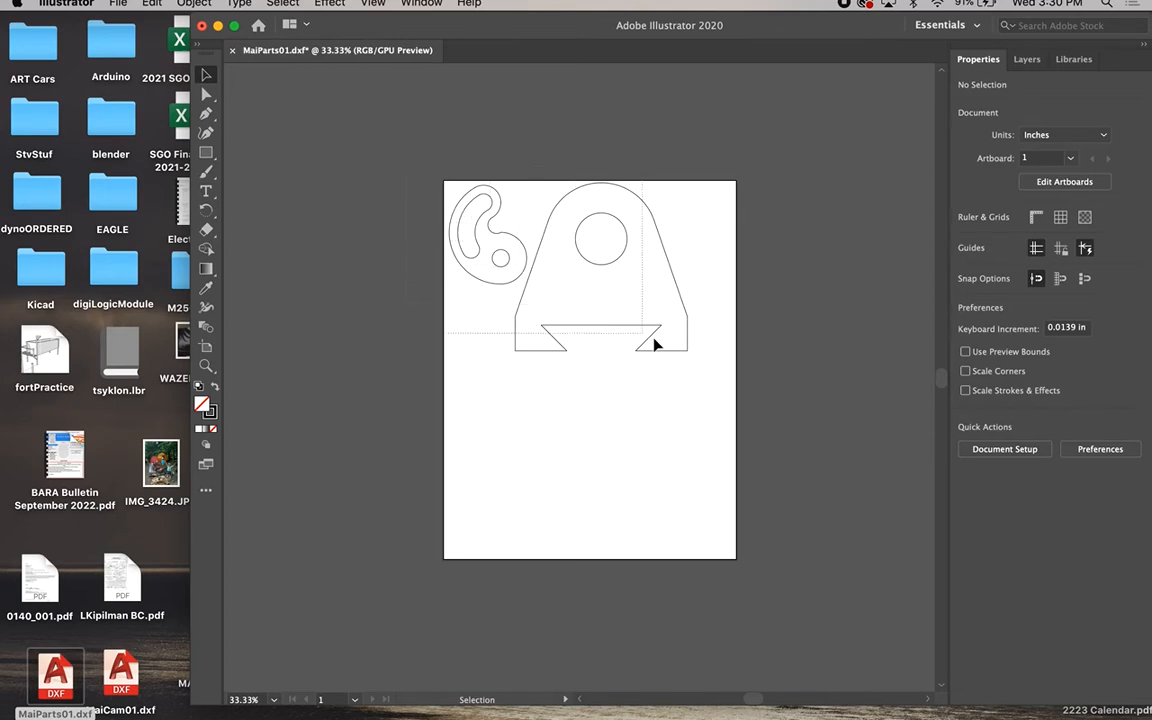
Step: Select both parts completely and reduce their stroke weight to a hairline for laser cutting
{"action": "left_click_drag", "start_coordinate": [666, 353], "coordinate": [730, 375]}
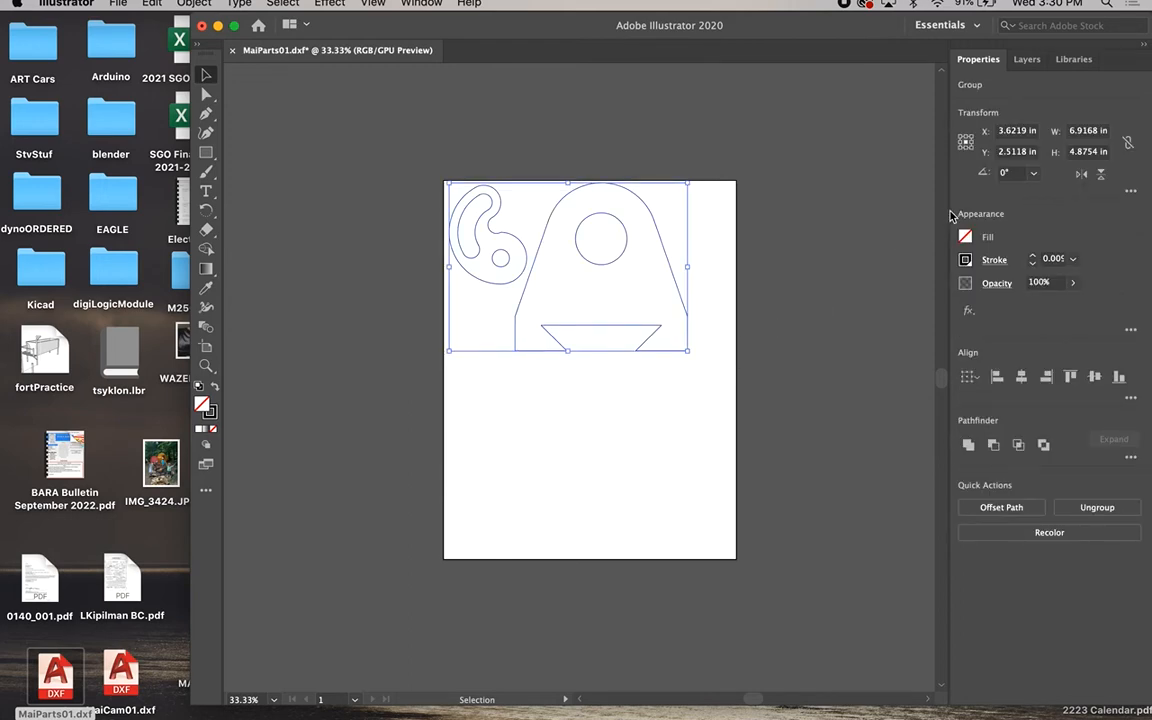
{"action": "left_click", "coordinate": [1054, 260]}
{"action": "type", "text": "1"}
{"action": "key", "text": "Return"}
{"action": "left_click", "coordinate": [630, 388]}
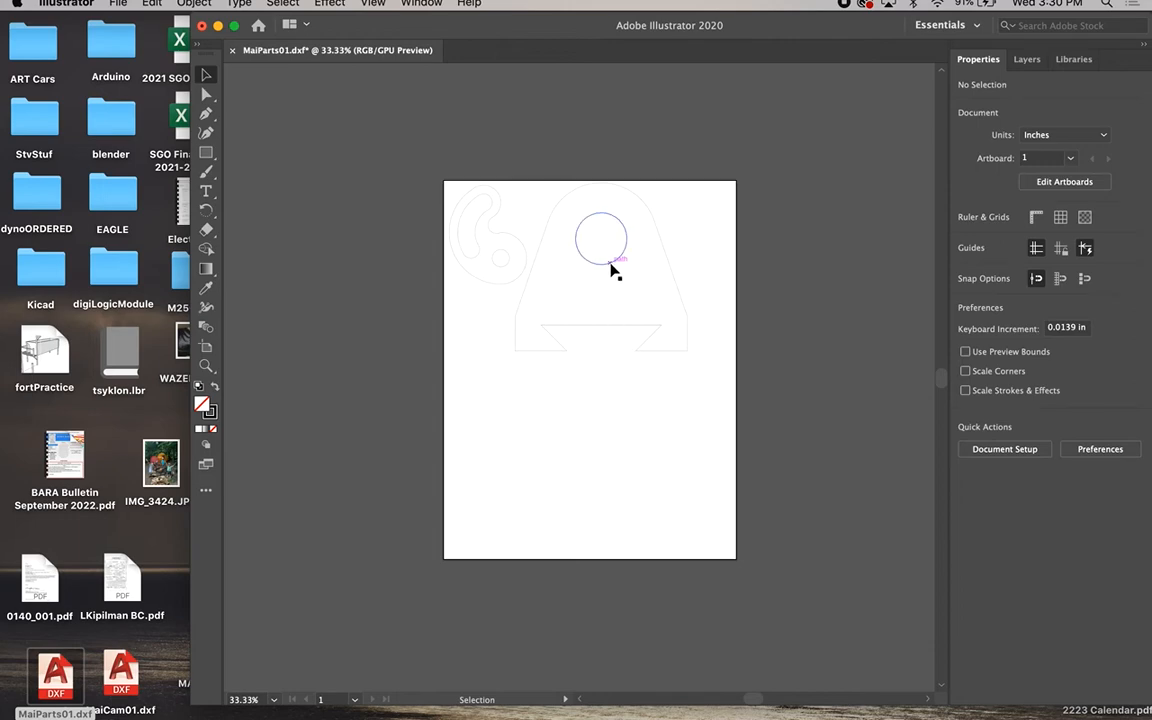
{"action": "scroll", "coordinate": [614, 260], "scroll_direction": "up", "scroll_amount": 3, "text": "alt"}
{"action": "scroll", "coordinate": [614, 259], "scroll_direction": "up", "scroll_amount": 3, "text": "alt"}
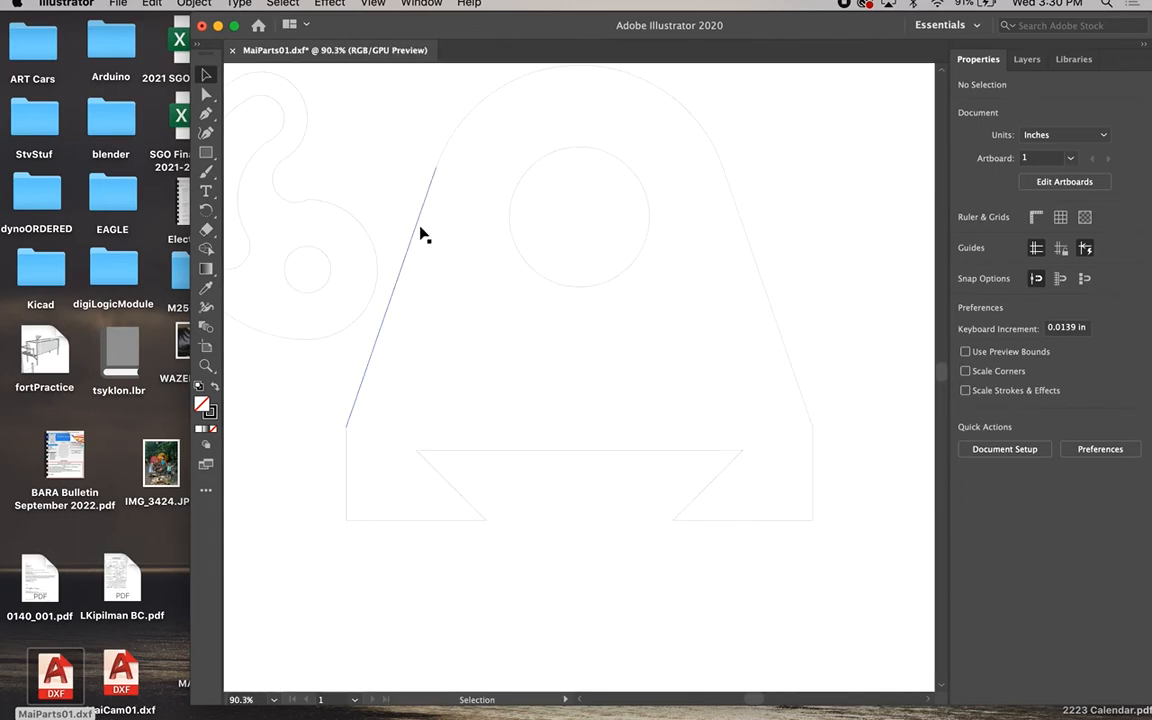
{"action": "scroll", "coordinate": [468, 274], "scroll_direction": "down", "scroll_amount": 1, "text": "alt"}
{"action": "scroll", "coordinate": [467, 274], "scroll_direction": "down", "scroll_amount": 1, "text": "alt"}
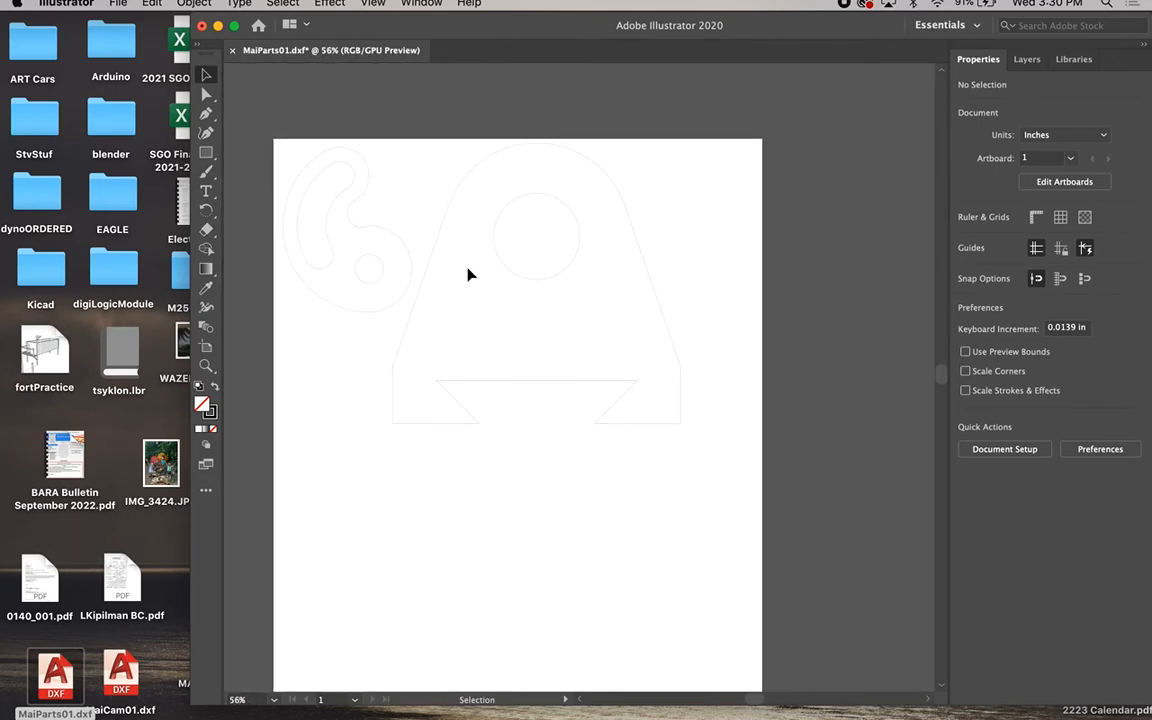
{"action": "scroll", "coordinate": [467, 274], "scroll_direction": "down", "scroll_amount": 1}
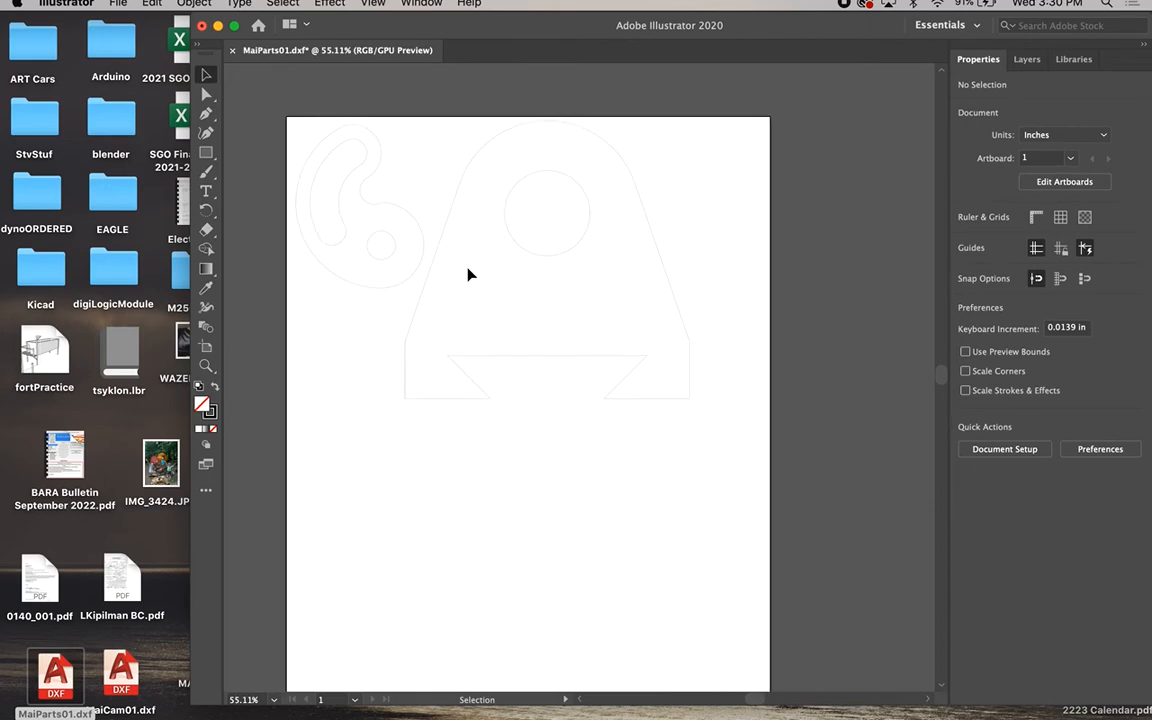
Step: Save the layout to the Desktop as MaiParts01.ai in Adobe Illustrator format, using the Illustrator CS6 version
{"action": "left_click", "coordinate": [117, 5]}
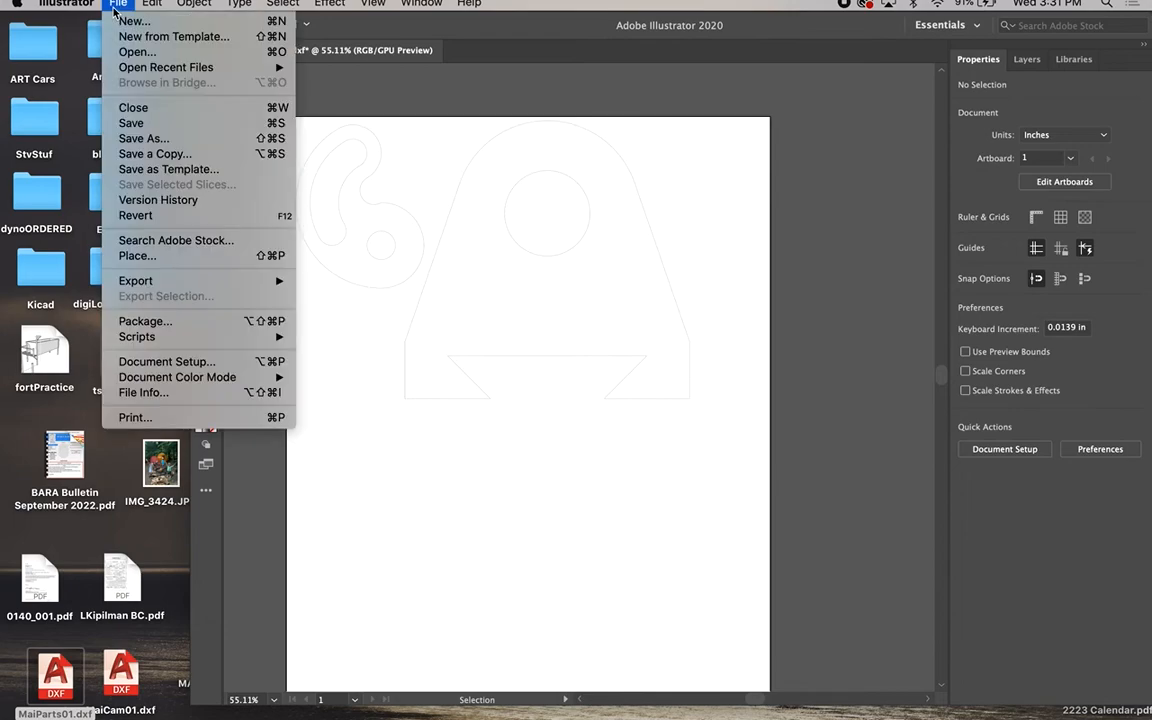
{"action": "left_click", "coordinate": [136, 138]}
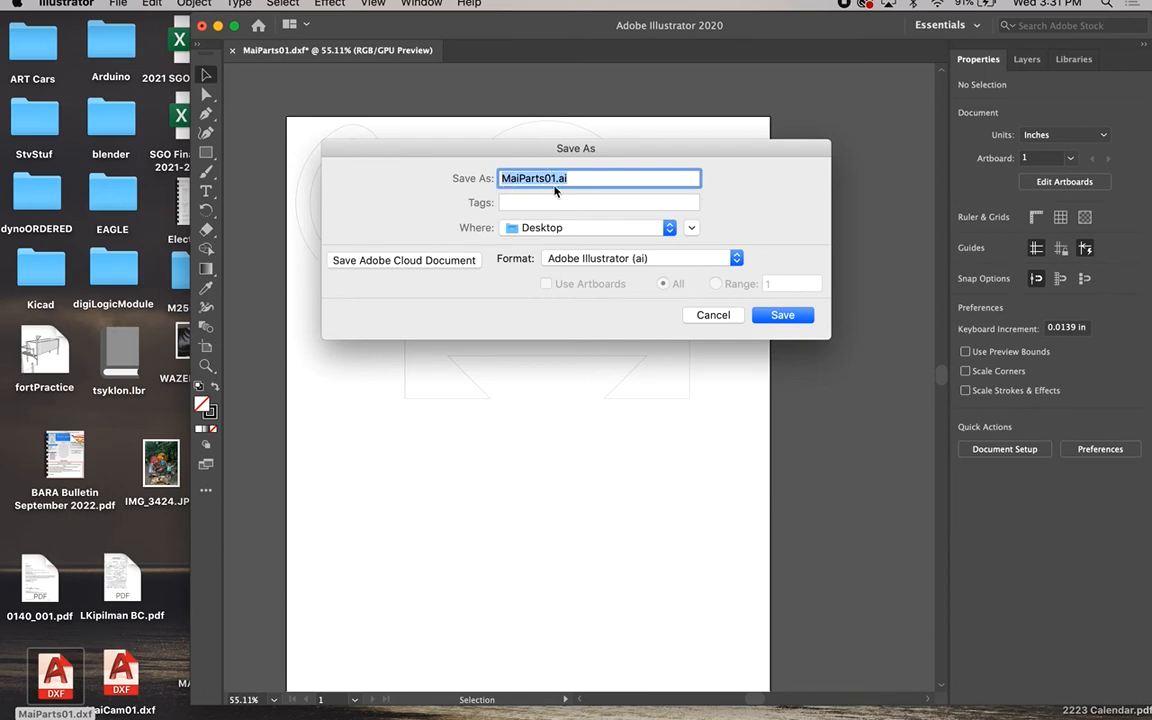
{"action": "left_click", "coordinate": [638, 260]}
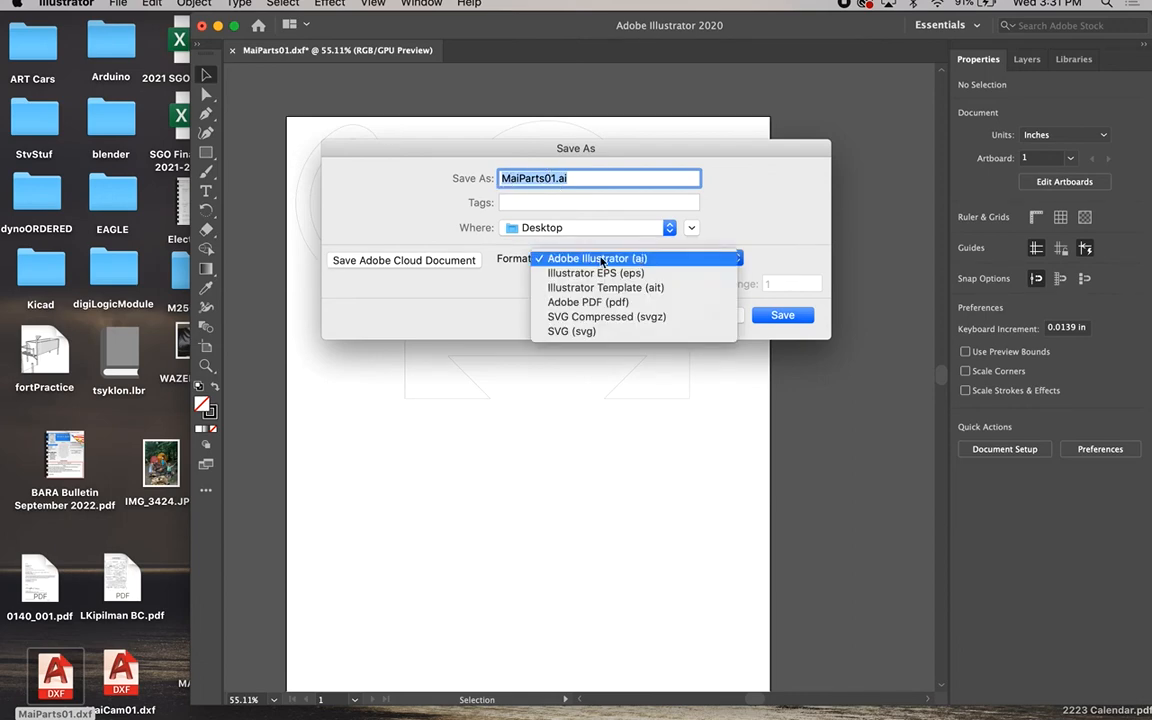
{"action": "left_click", "coordinate": [620, 259]}
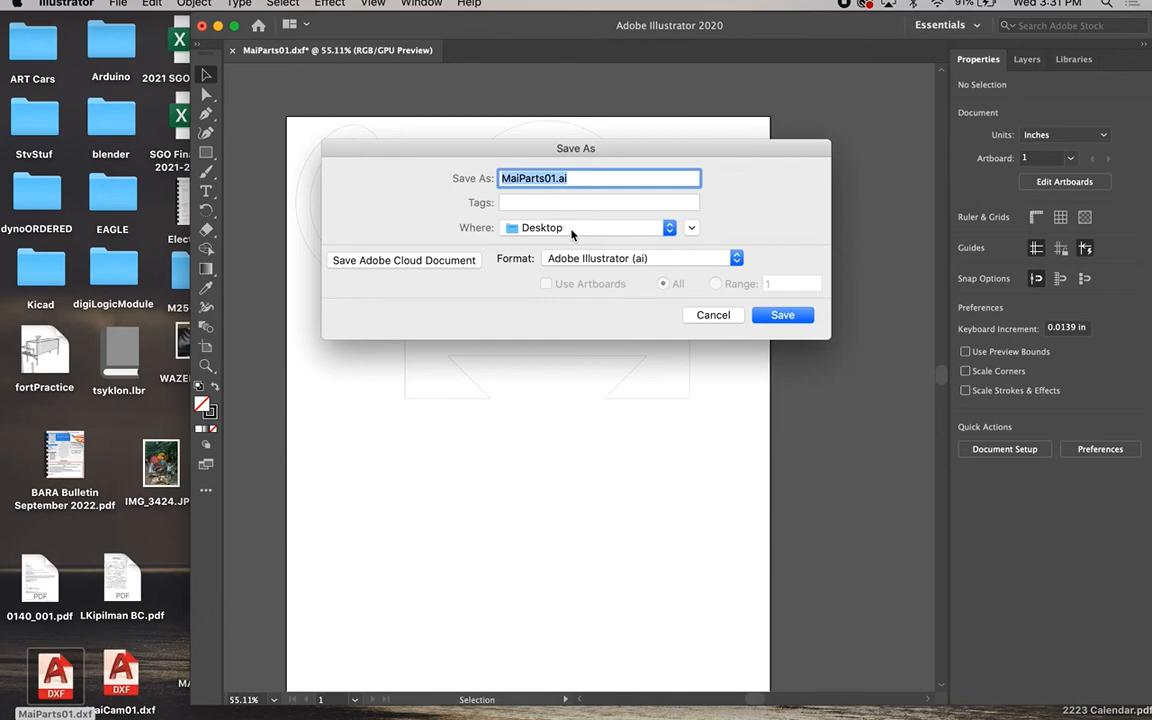
{"action": "left_click", "coordinate": [774, 315]}
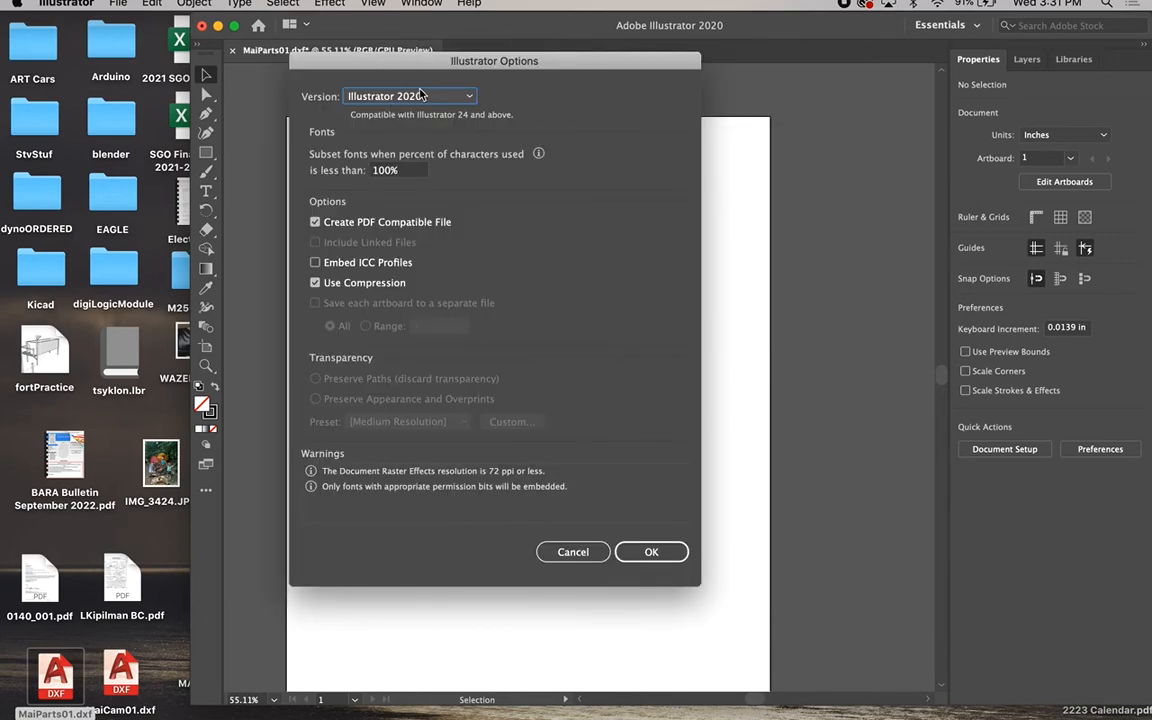
{"action": "left_click", "coordinate": [426, 95]}
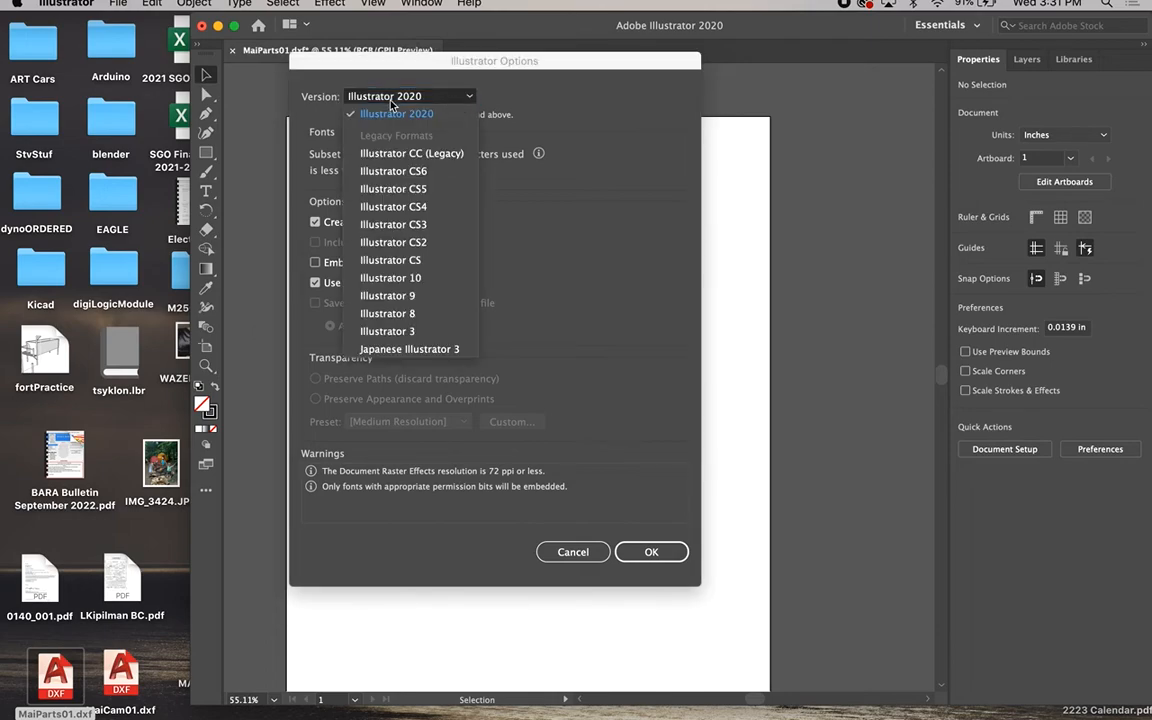
{"action": "left_click", "coordinate": [404, 172]}
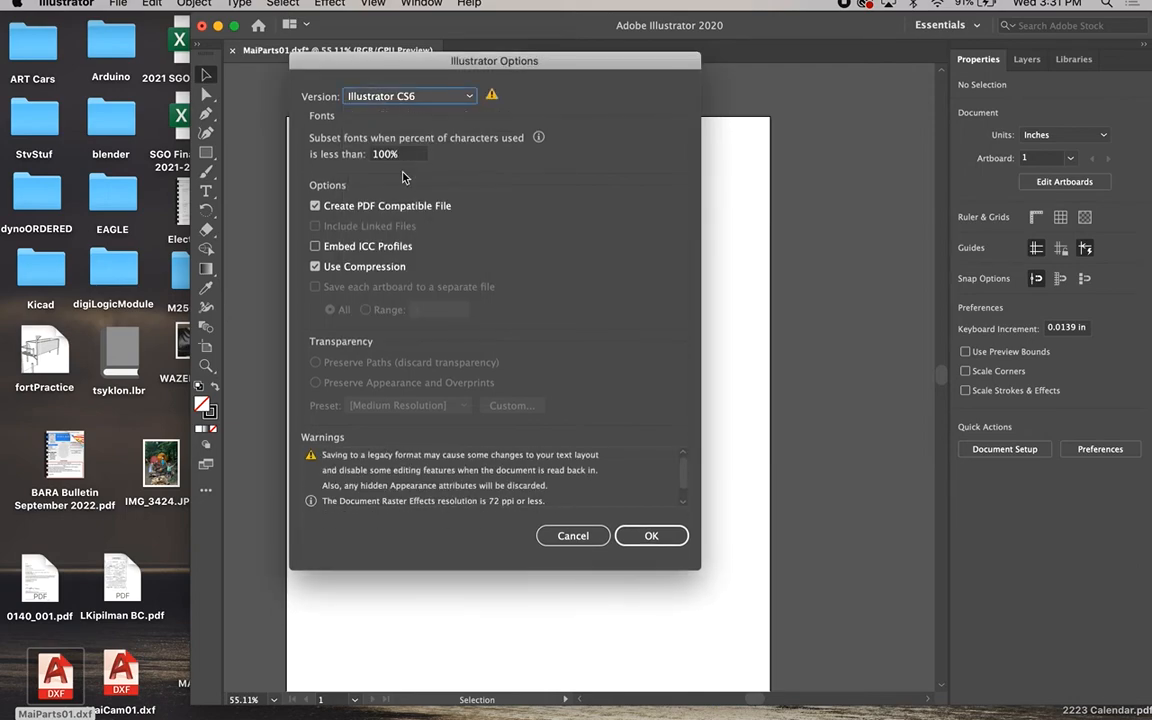
{"action": "left_click", "coordinate": [648, 537]}
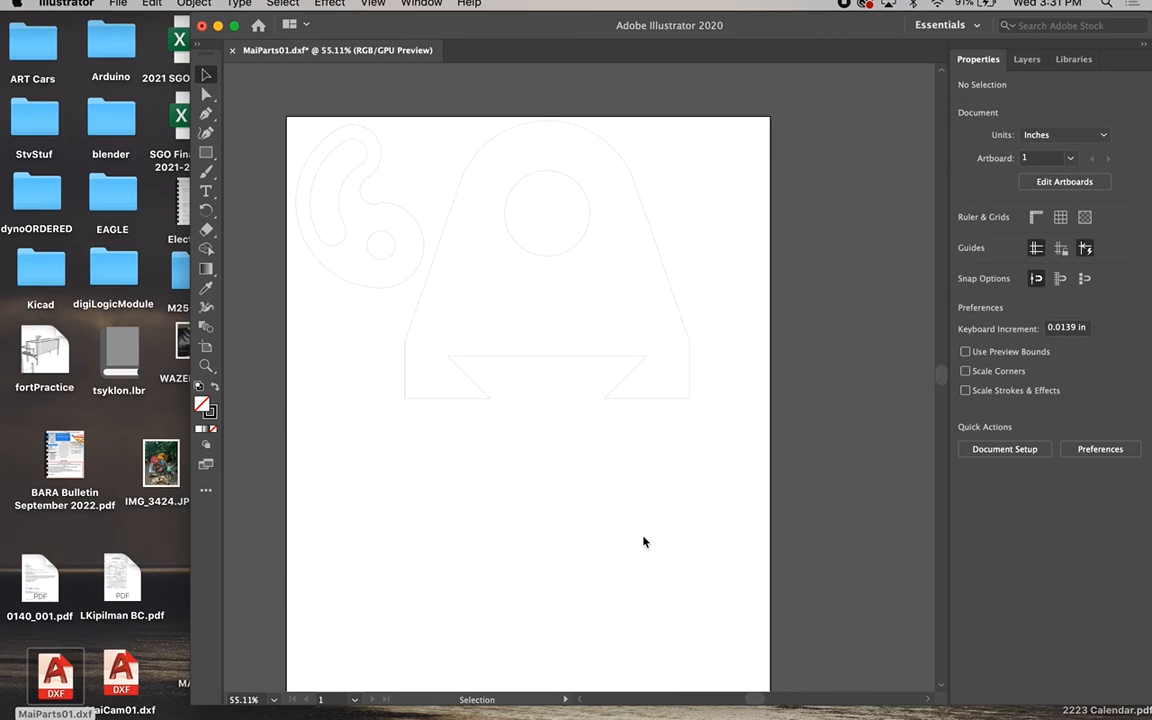